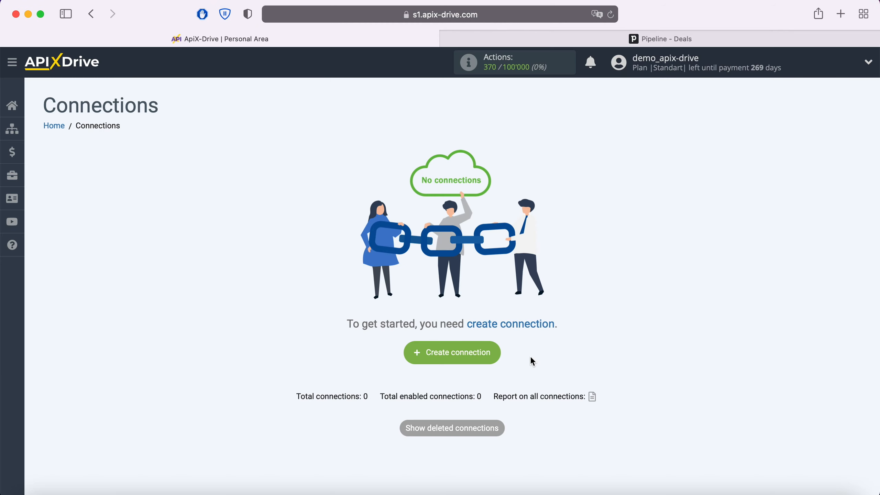
Create a new connection and set Facebook as its data source system
{"action": "left_click", "coordinate": [495, 356]}
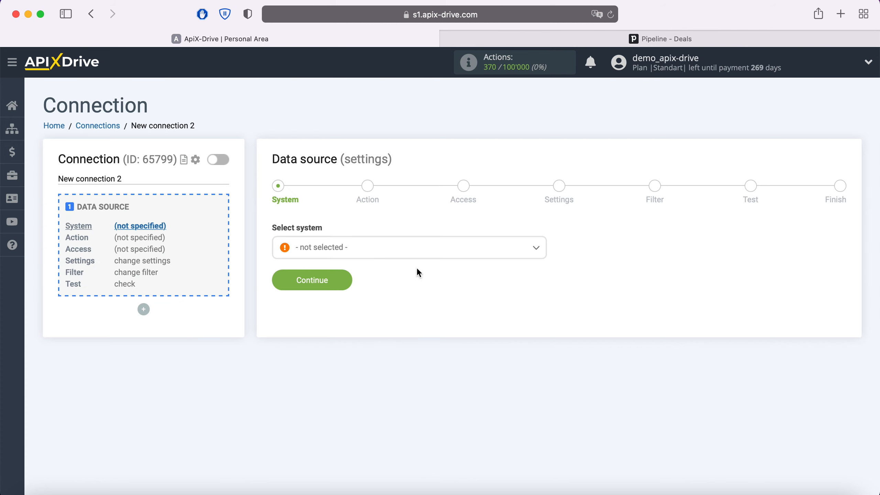
{"action": "left_click", "coordinate": [411, 254]}
{"action": "scroll", "coordinate": [416, 323], "scroll_direction": "down", "scroll_amount": 20}
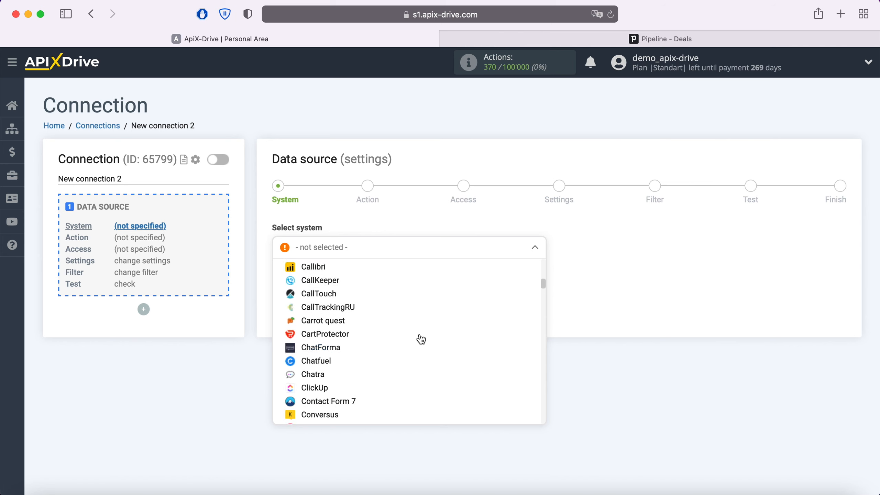
{"action": "left_click", "coordinate": [338, 364]}
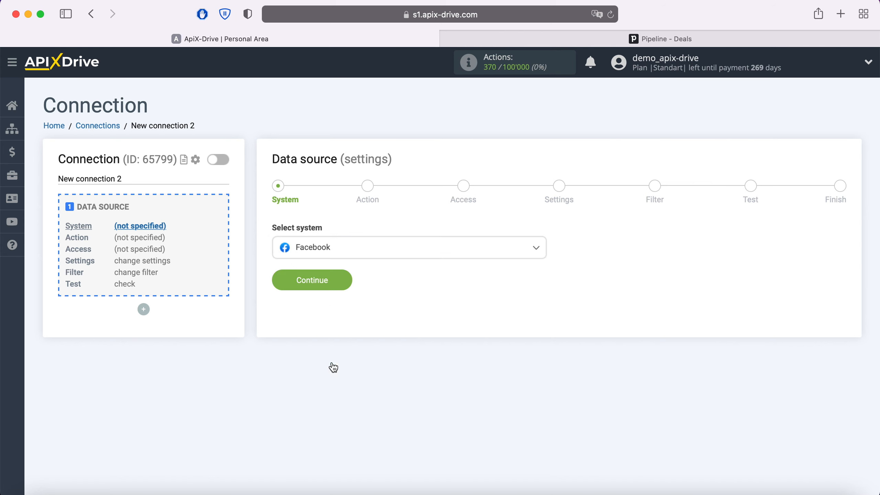
{"action": "left_click", "coordinate": [346, 286]}
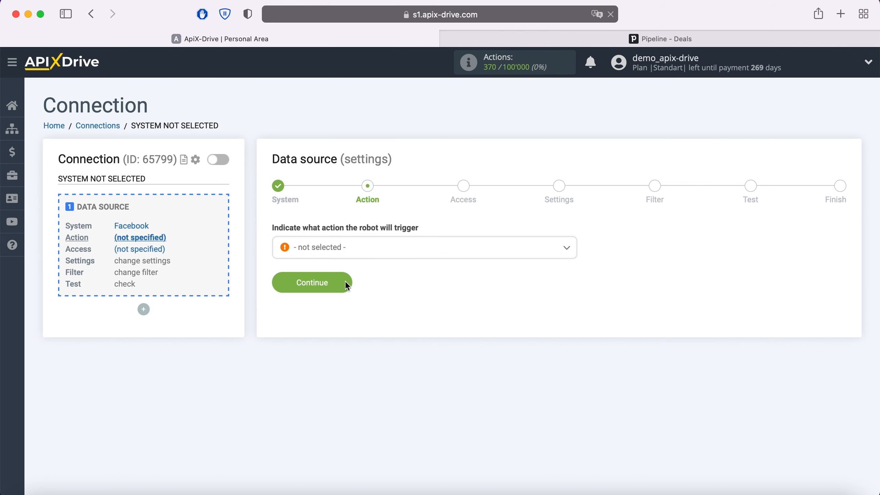
Set the Facebook data source's action to Get Leads (new) and continue to account access
{"action": "left_click", "coordinate": [364, 251]}
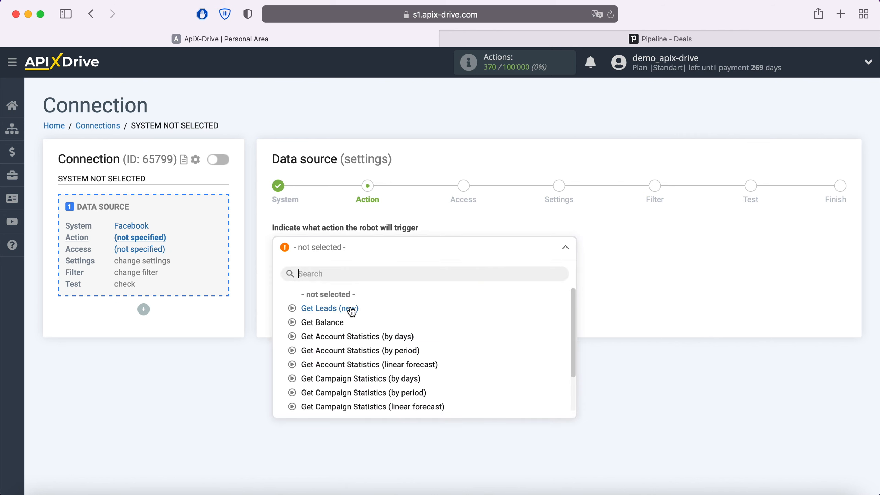
{"action": "left_click", "coordinate": [352, 311]}
{"action": "left_click", "coordinate": [347, 290]}
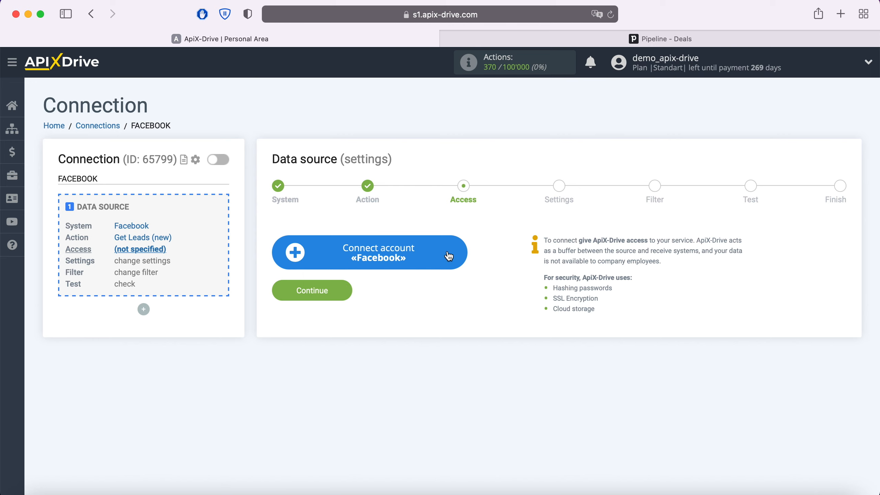
Start connecting a Facebook account and log in with the saved e-mail address and account password
{"action": "left_click", "coordinate": [461, 249]}
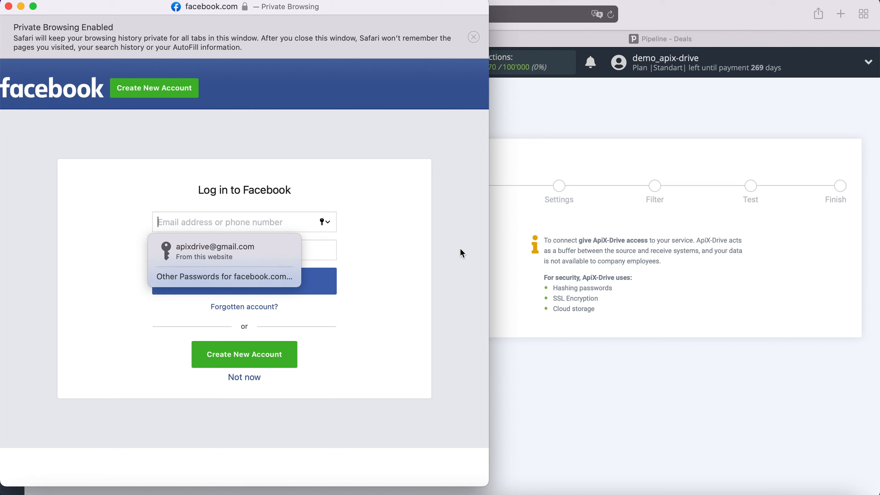
{"action": "left_click", "coordinate": [280, 249]}
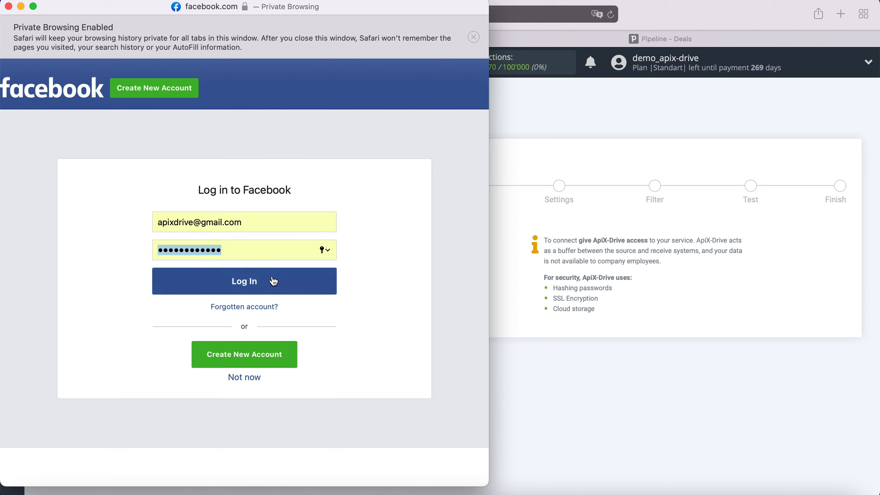
{"action": "left_click", "coordinate": [273, 280]}
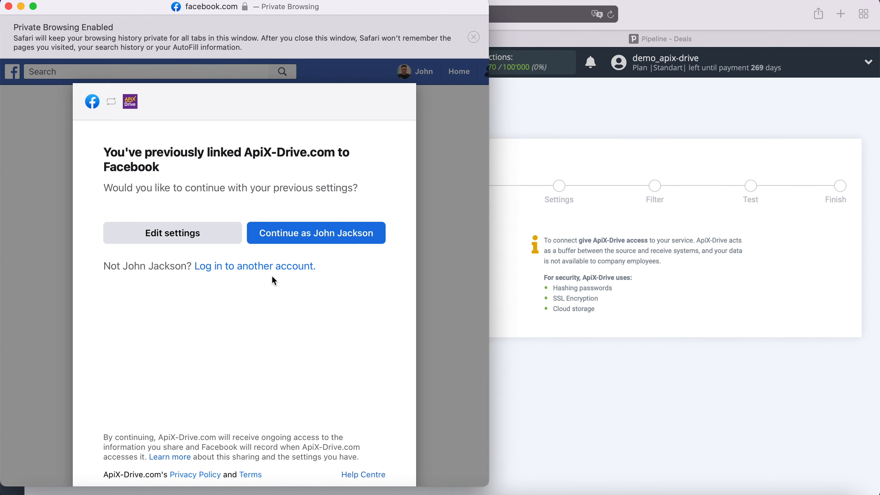
Edit the ApiX-Drive link settings, keeping both Facebook pages and all permissions enabled, and finish linking the account
{"action": "left_click", "coordinate": [231, 236]}
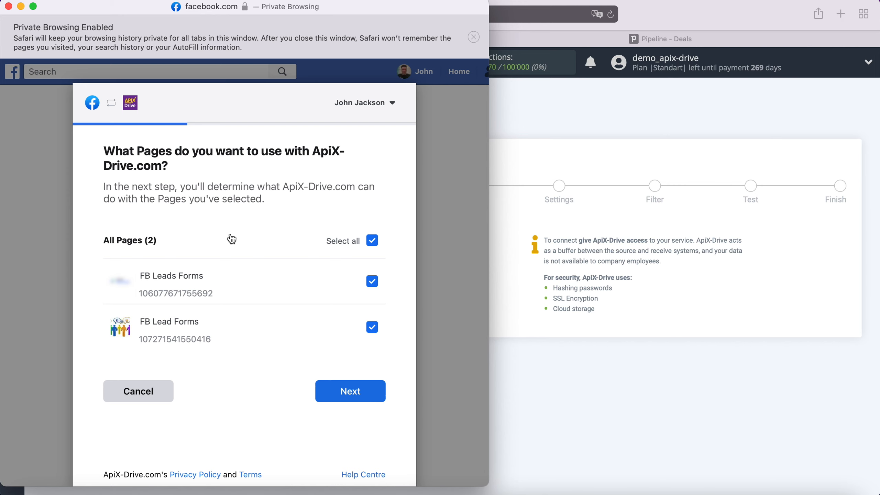
{"action": "left_click", "coordinate": [378, 396]}
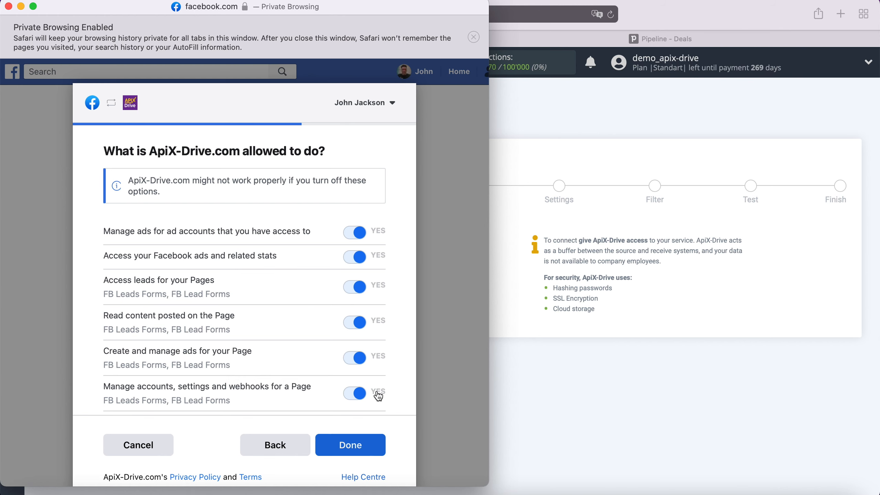
{"action": "left_click", "coordinate": [372, 446]}
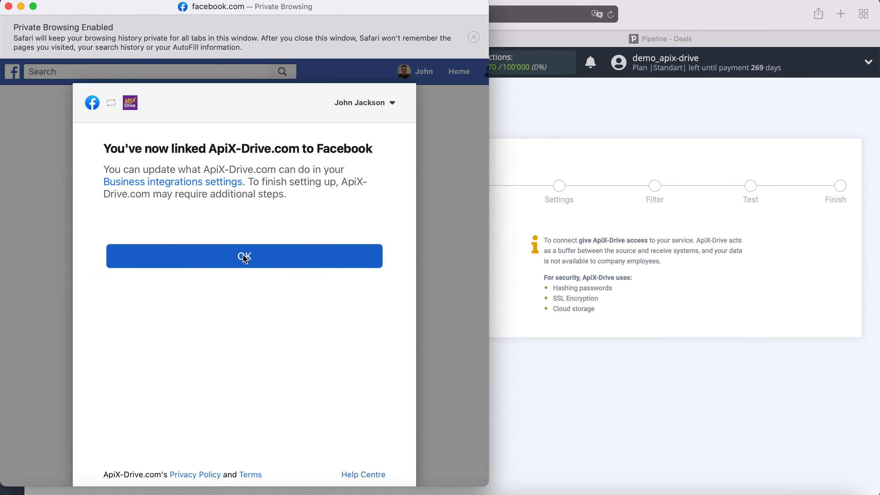
{"action": "left_click", "coordinate": [245, 257]}
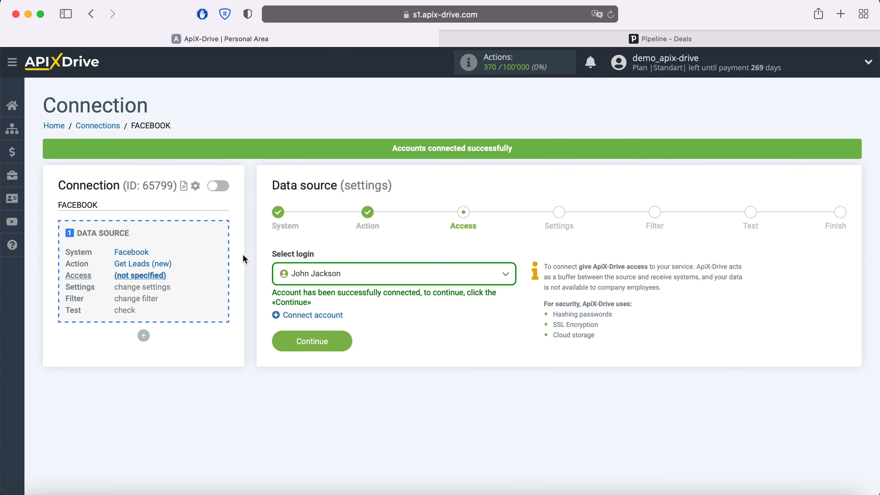
Choose the connected Facebook account as the data source login and continue to the settings
{"action": "left_click", "coordinate": [482, 280]}
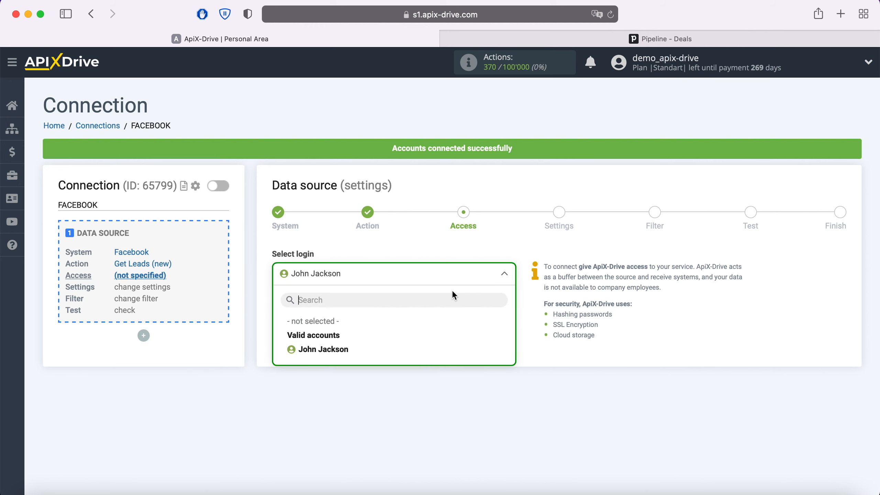
{"action": "left_click", "coordinate": [345, 348]}
{"action": "left_click", "coordinate": [344, 345]}
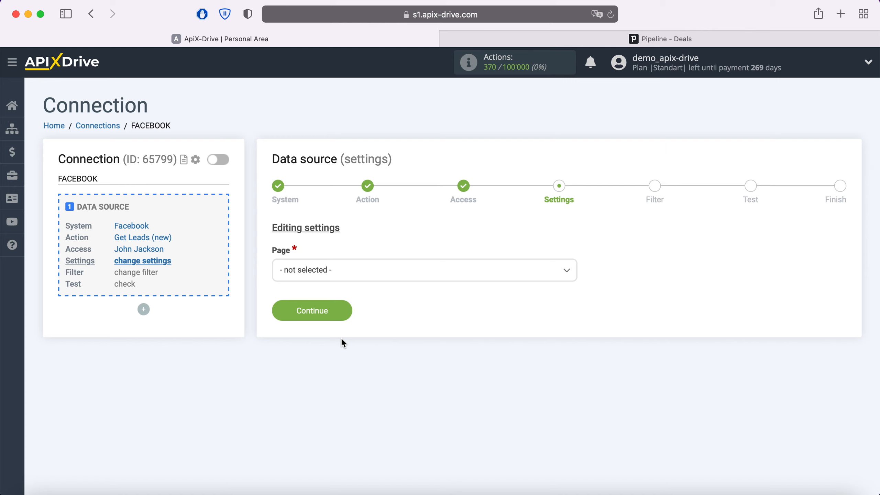
Set the source page to FB Leads Forms, choose to select forms individually, and enable only FB Lead Form 20.05.2021
{"action": "left_click", "coordinate": [359, 275]}
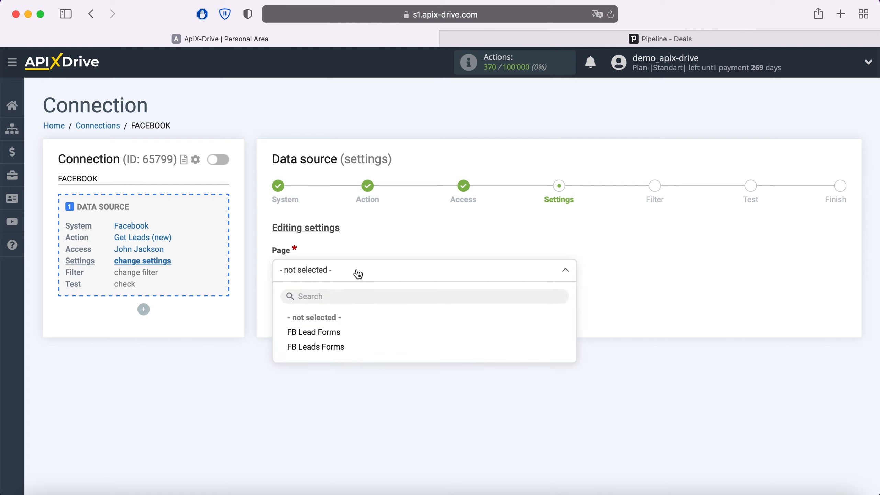
{"action": "left_click", "coordinate": [338, 348]}
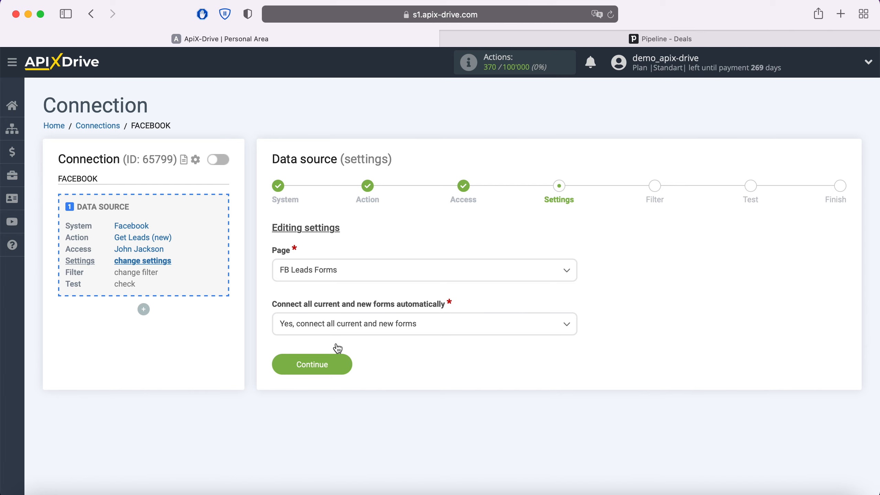
{"action": "left_click", "coordinate": [436, 328]}
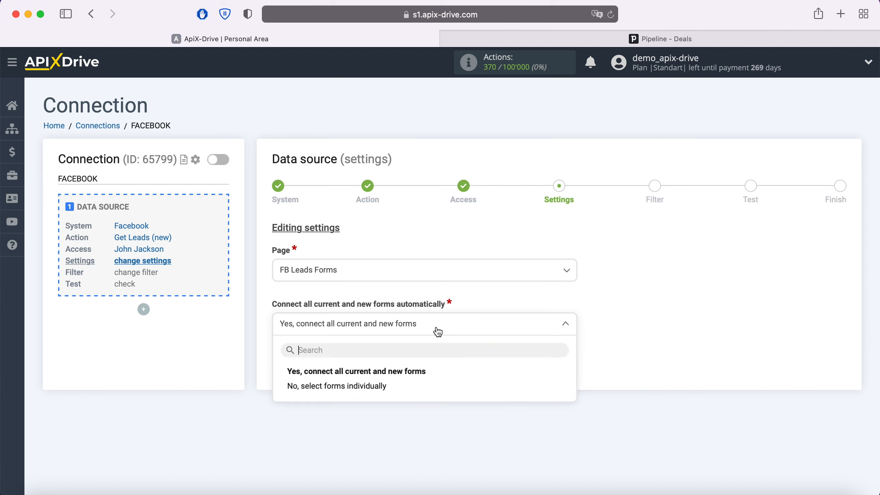
{"action": "left_click", "coordinate": [398, 386]}
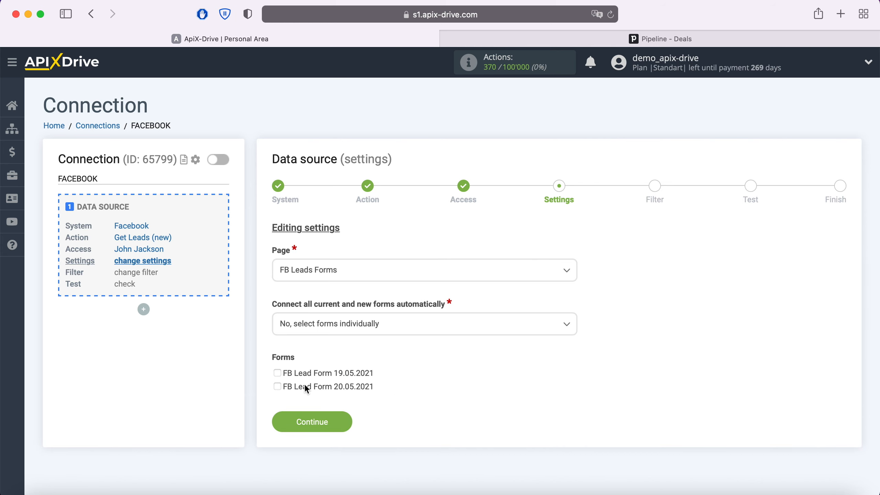
{"action": "left_click", "coordinate": [277, 387]}
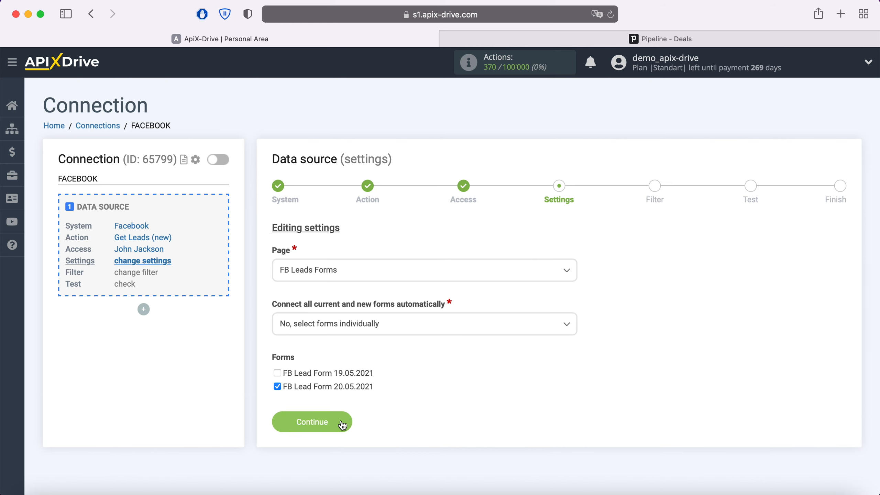
{"action": "left_click", "coordinate": [343, 423]}
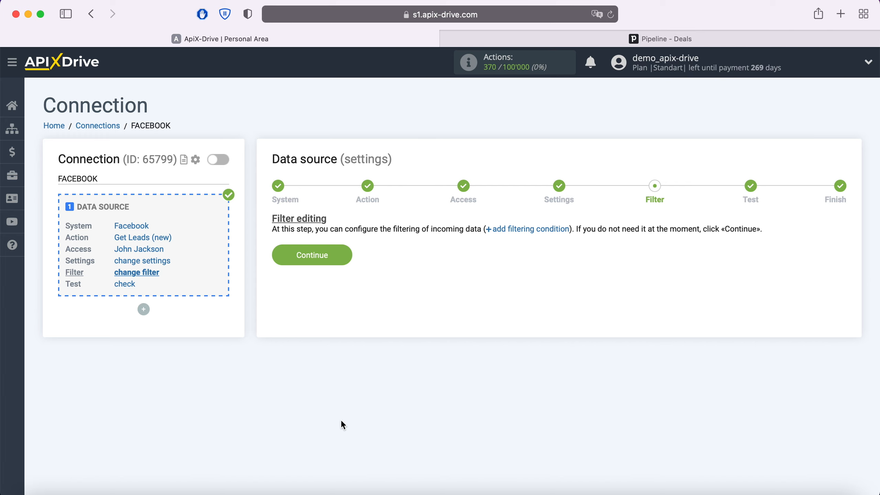
Continue without a data filter, review the Facebook test lead data and complete the data source setup
{"action": "left_click", "coordinate": [344, 255]}
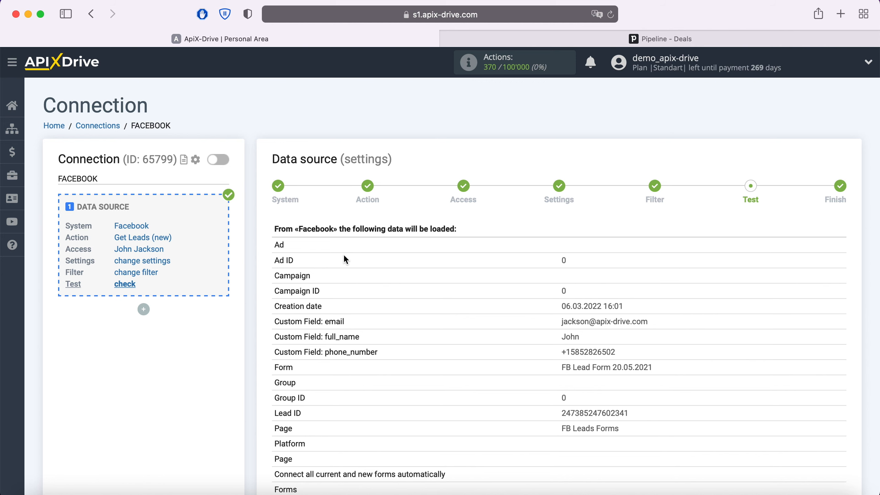
{"action": "scroll", "coordinate": [345, 259], "scroll_direction": "down", "scroll_amount": 3}
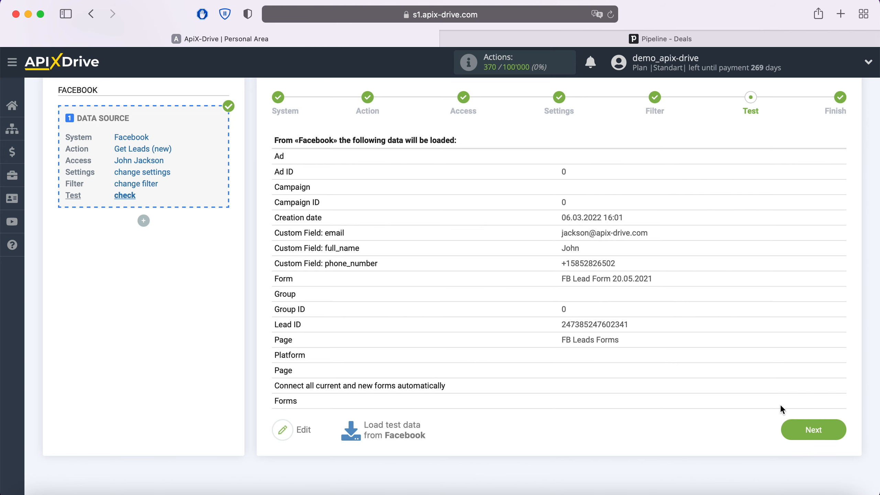
{"action": "left_click", "coordinate": [826, 429]}
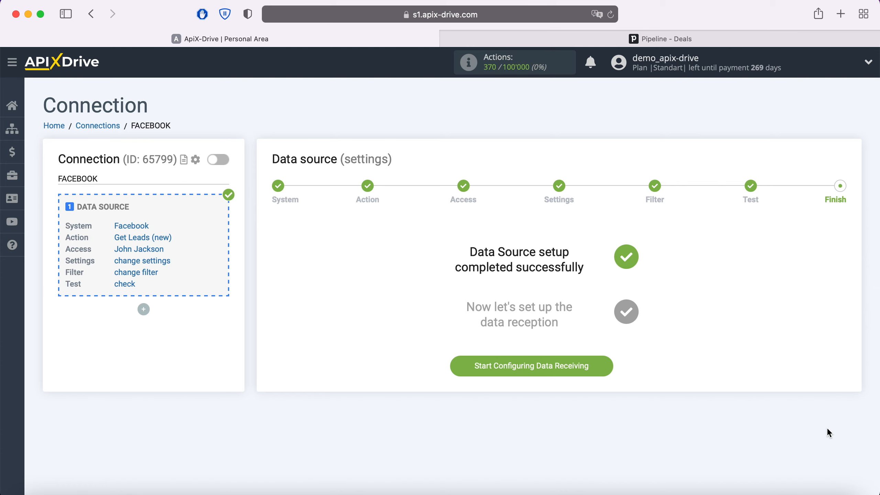
Start configuring the data destination and set Pipedrive as its system
{"action": "left_click", "coordinate": [605, 365]}
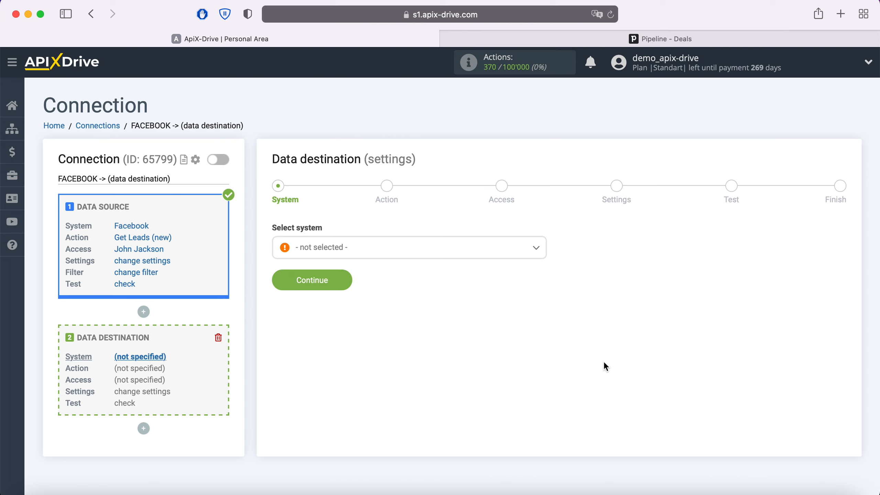
{"action": "left_click", "coordinate": [503, 251]}
{"action": "scroll", "coordinate": [491, 314], "scroll_direction": "down", "scroll_amount": 20}
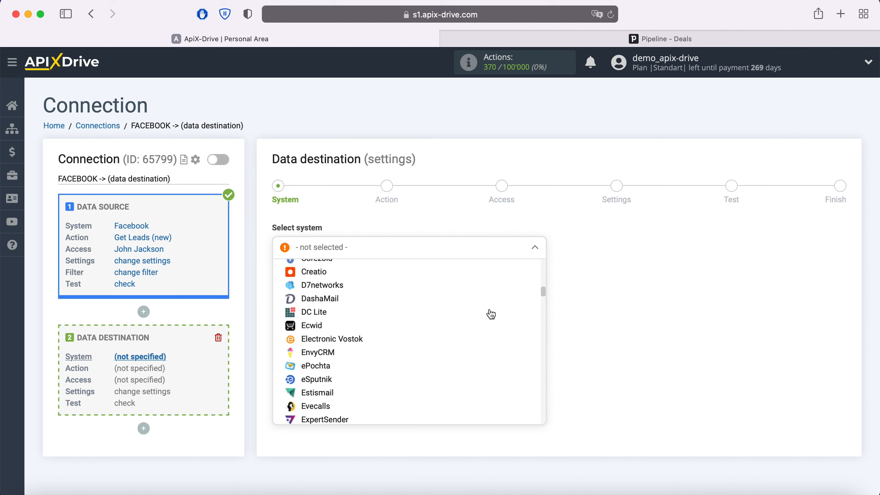
{"action": "scroll", "coordinate": [491, 315], "scroll_direction": "down", "scroll_amount": 20}
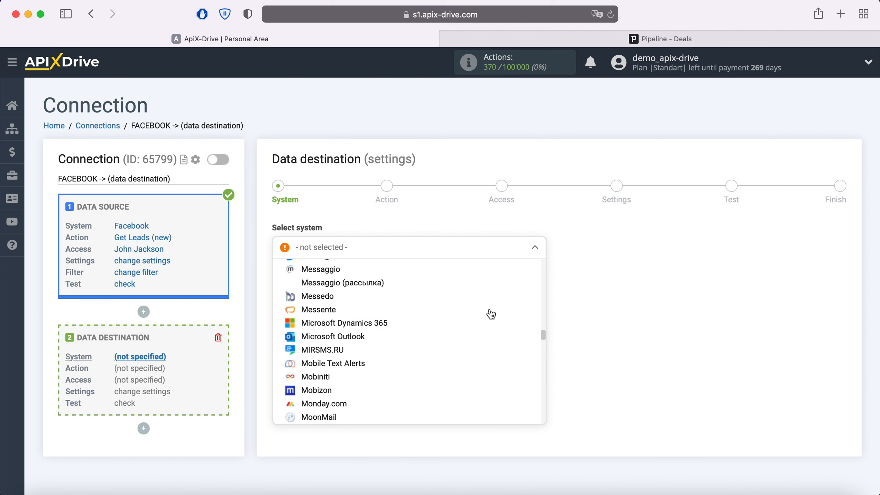
{"action": "left_click", "coordinate": [358, 329]}
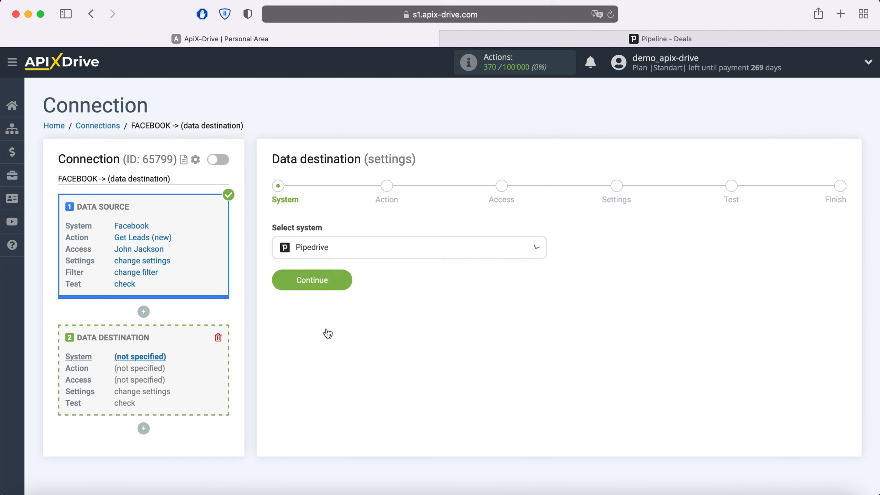
{"action": "left_click", "coordinate": [342, 280]}
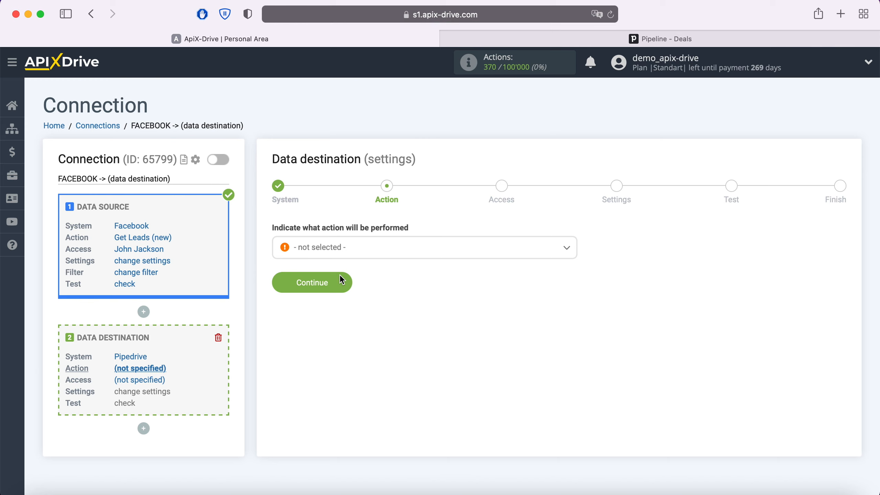
Set the Pipedrive destination's action to Create Deal and continue to account access
{"action": "left_click", "coordinate": [371, 253]}
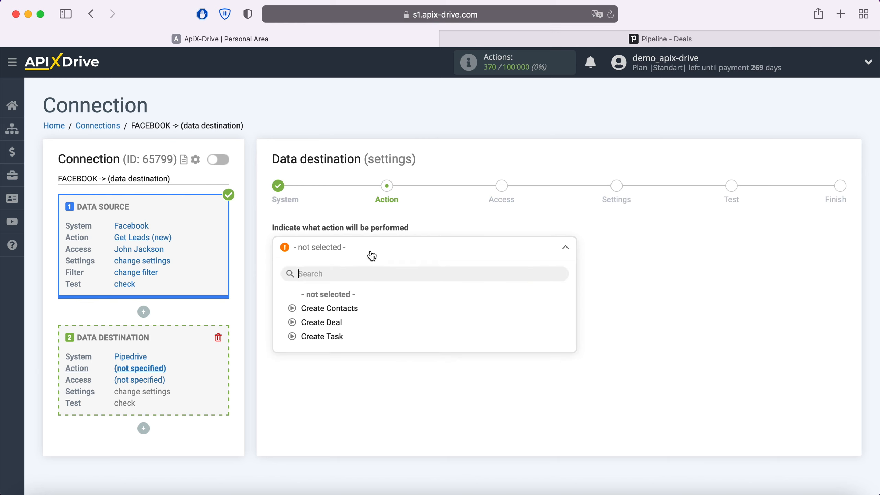
{"action": "left_click", "coordinate": [332, 324]}
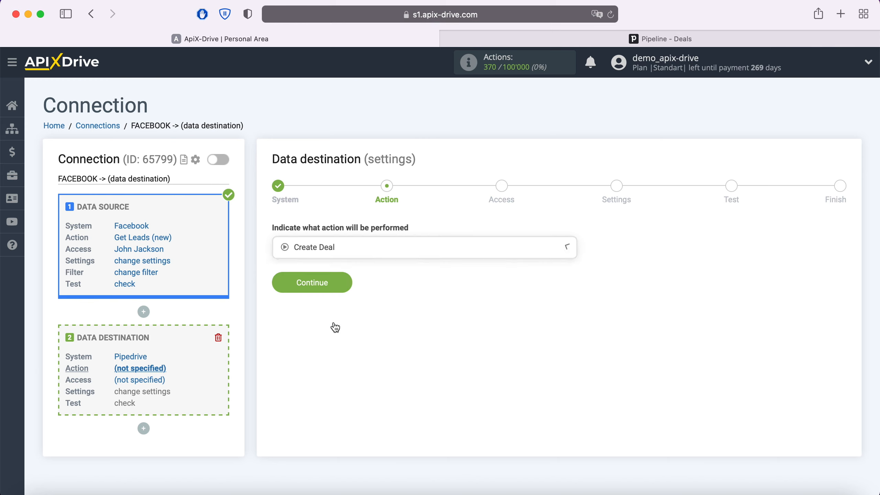
{"action": "left_click", "coordinate": [341, 283]}
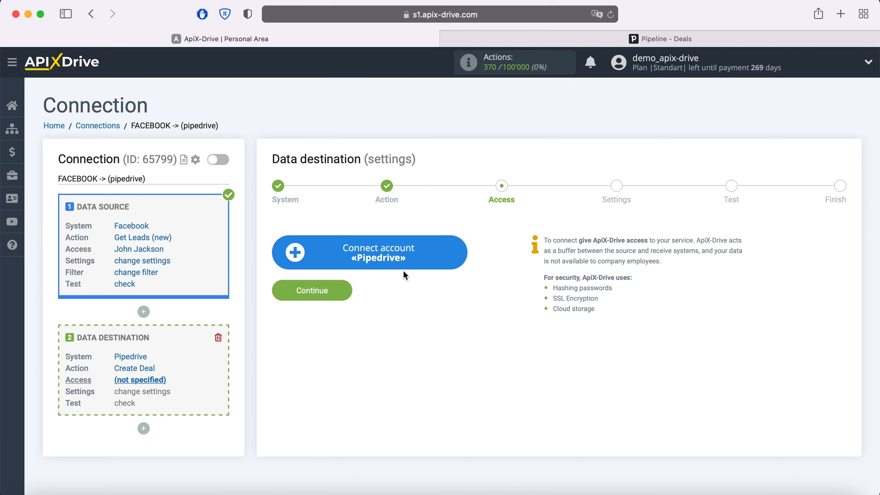
Start connecting a Pipedrive account and copy the domain apix-drive.pipedrive.com from the Pipedrive page address into the integration's Domain field
{"action": "left_click", "coordinate": [437, 262]}
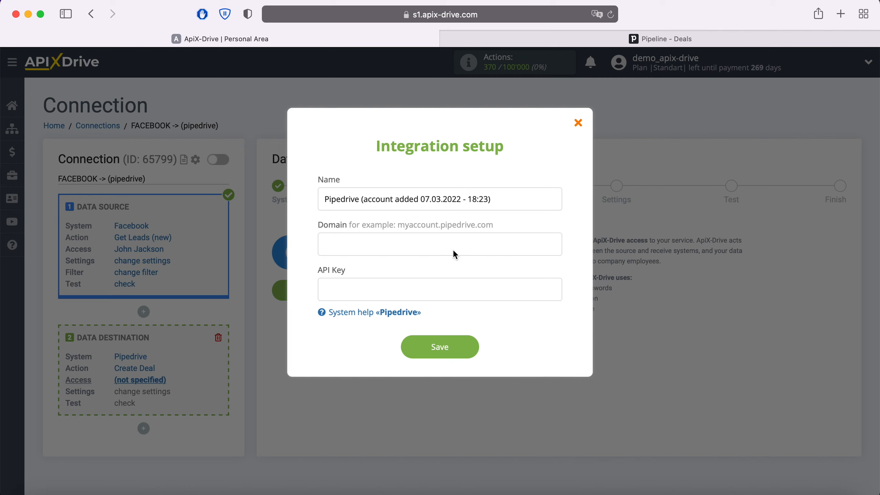
{"action": "left_click", "coordinate": [634, 41]}
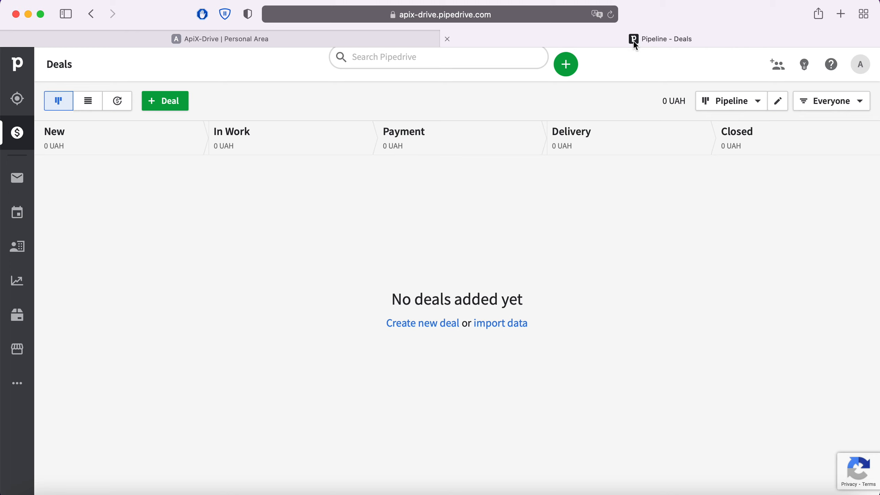
{"action": "left_click", "coordinate": [540, 15]}
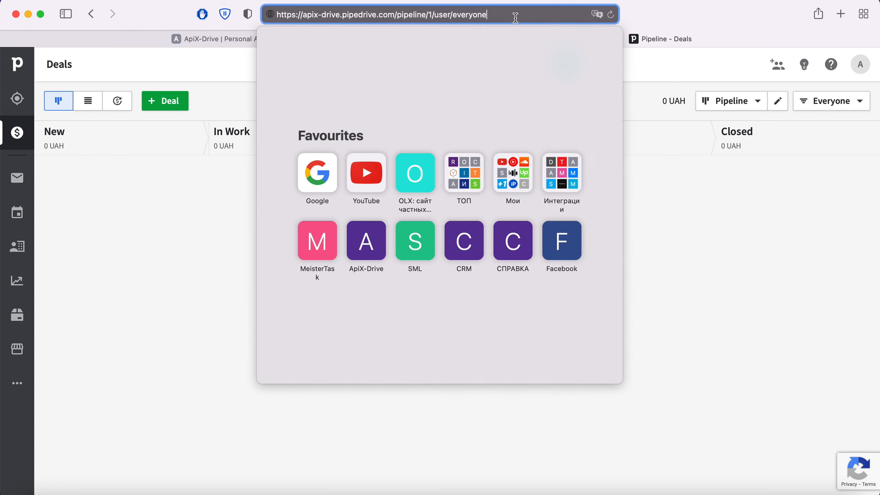
{"action": "left_click_drag", "start_coordinate": [303, 16], "coordinate": [393, 18]}
{"action": "right_click", "coordinate": [368, 17]}
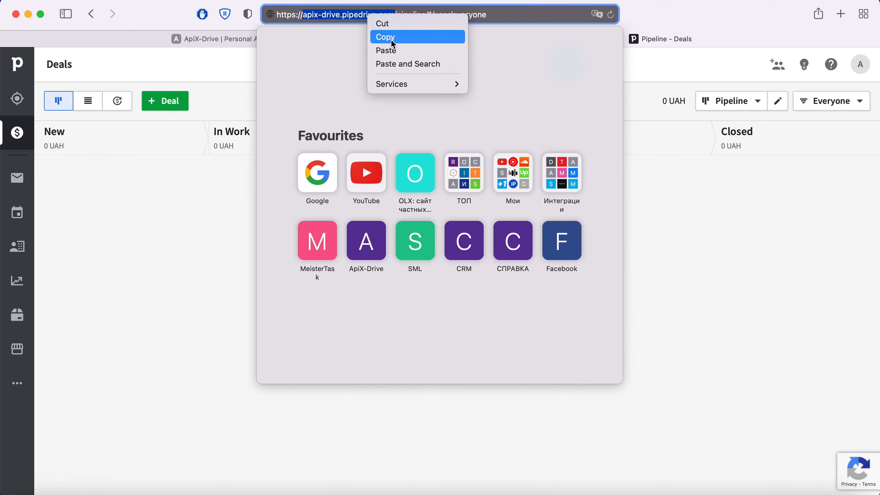
{"action": "left_click", "coordinate": [391, 37]}
{"action": "left_click", "coordinate": [213, 37]}
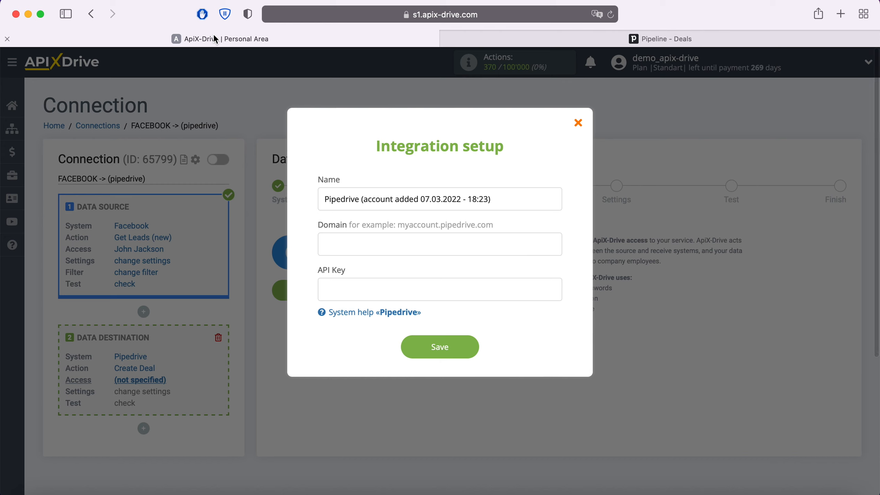
{"action": "right_click", "coordinate": [342, 246]}
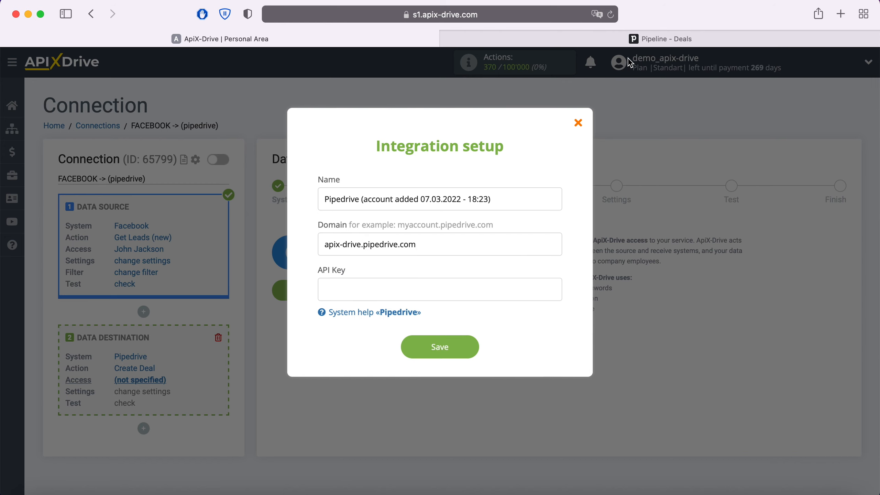
Switch to Pipedrive and copy the personal API token from the account's personal preferences
{"action": "left_click", "coordinate": [637, 41]}
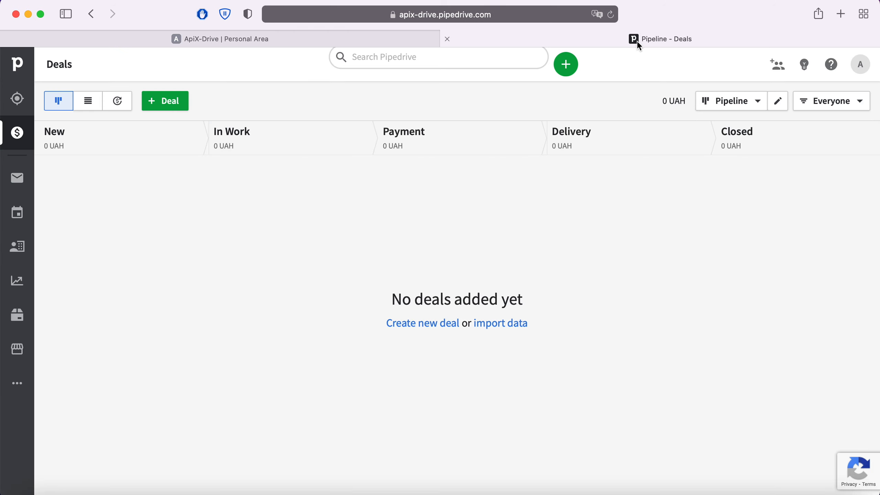
{"action": "left_click", "coordinate": [861, 65]}
{"action": "left_click", "coordinate": [801, 124]}
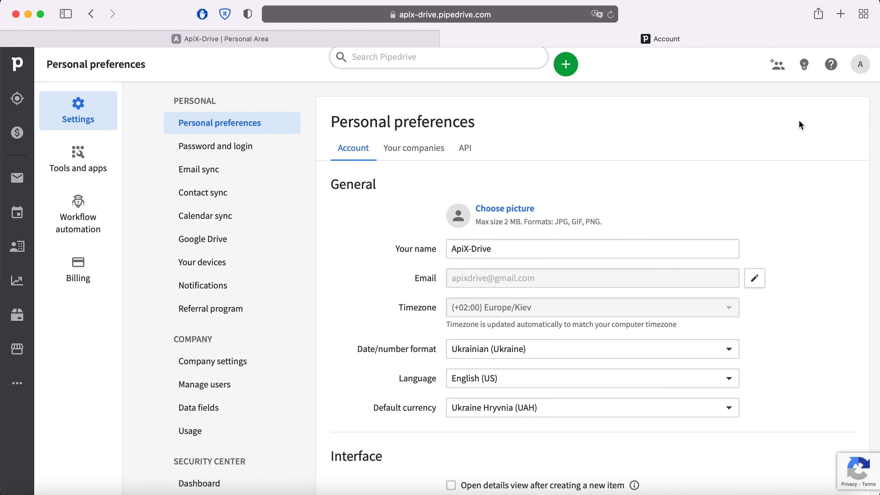
{"action": "left_click", "coordinate": [466, 148]}
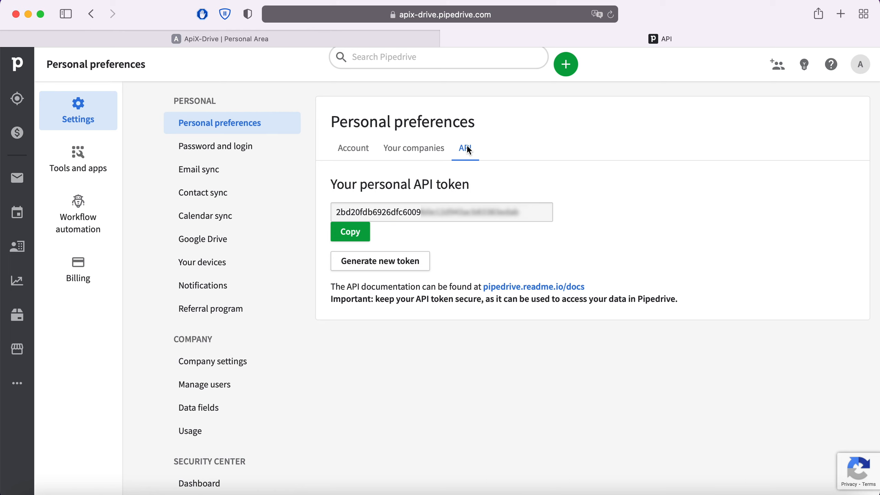
{"action": "left_click_drag", "start_coordinate": [527, 212], "coordinate": [338, 204]}
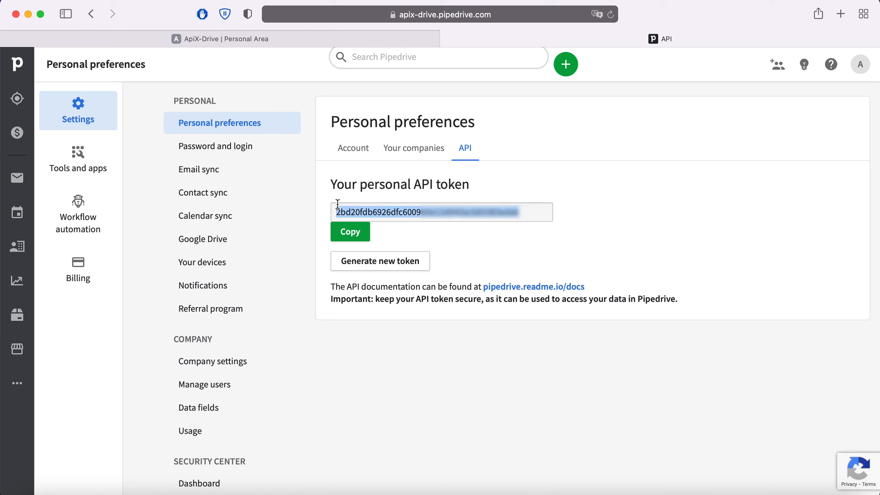
{"action": "right_click", "coordinate": [392, 212]}
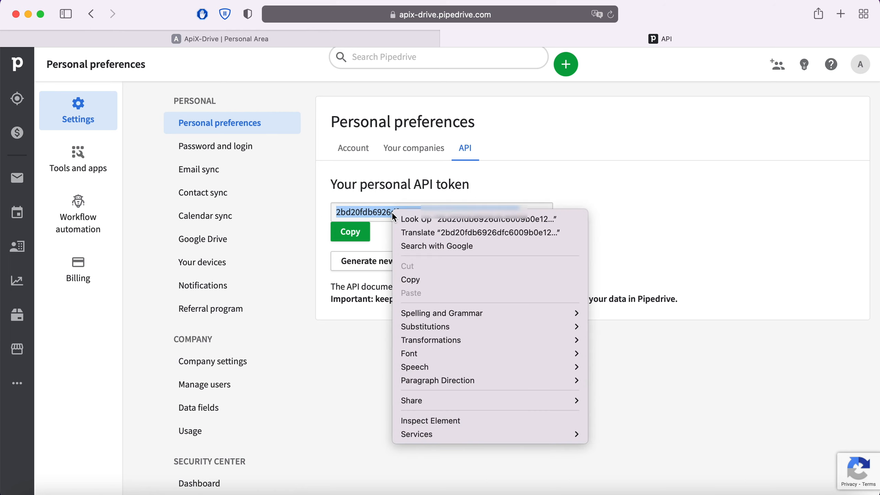
{"action": "left_click", "coordinate": [422, 281]}
Return to ApiX-Drive, paste the Pipedrive API key into the integration setup and save it
{"action": "left_click", "coordinate": [232, 37]}
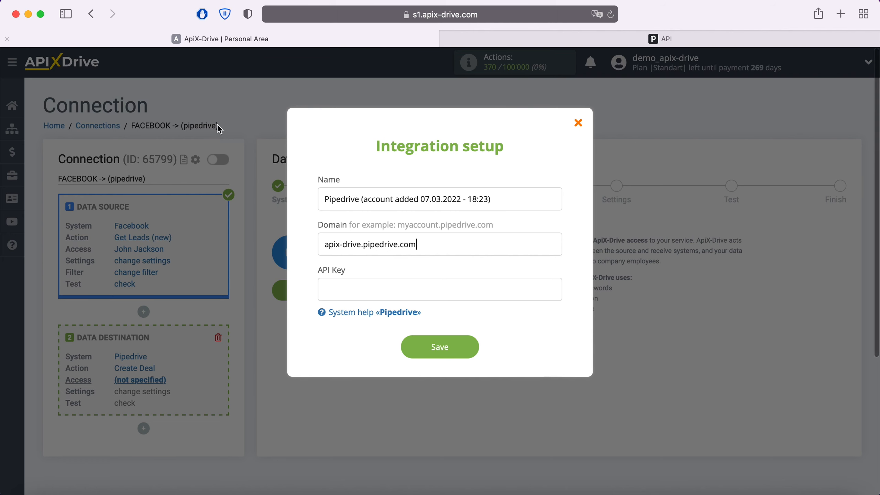
{"action": "right_click", "coordinate": [350, 286]}
{"action": "left_click", "coordinate": [381, 320]}
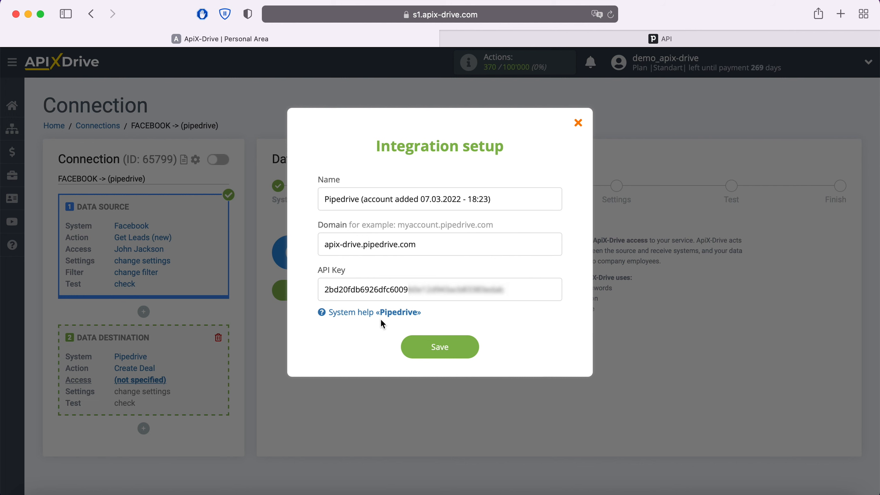
{"action": "left_click", "coordinate": [458, 347]}
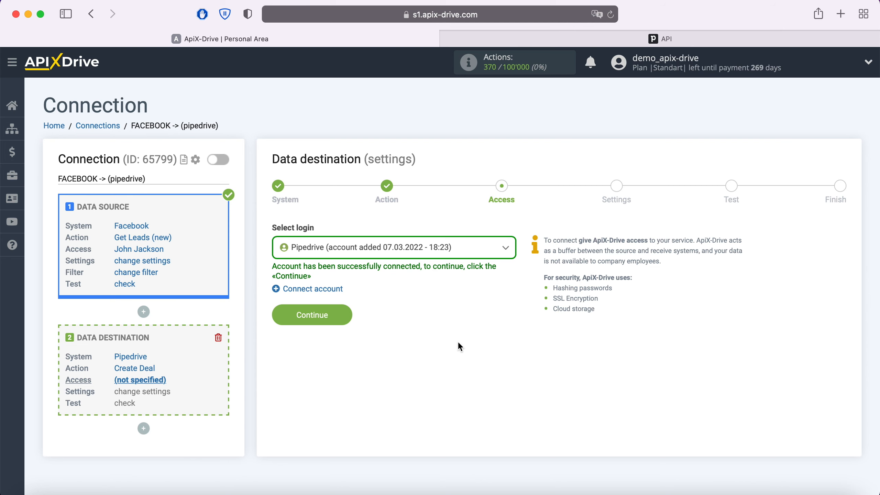
Select the login "Pipedrive (account added 07.03.2022 - 18:23)" and continue to the destination settings
{"action": "left_click", "coordinate": [482, 248]}
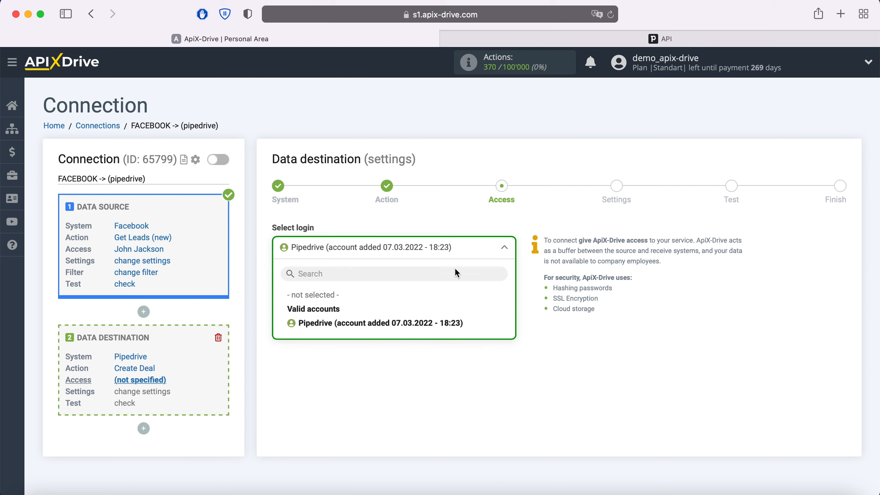
{"action": "left_click", "coordinate": [402, 325]}
{"action": "left_click", "coordinate": [343, 313]}
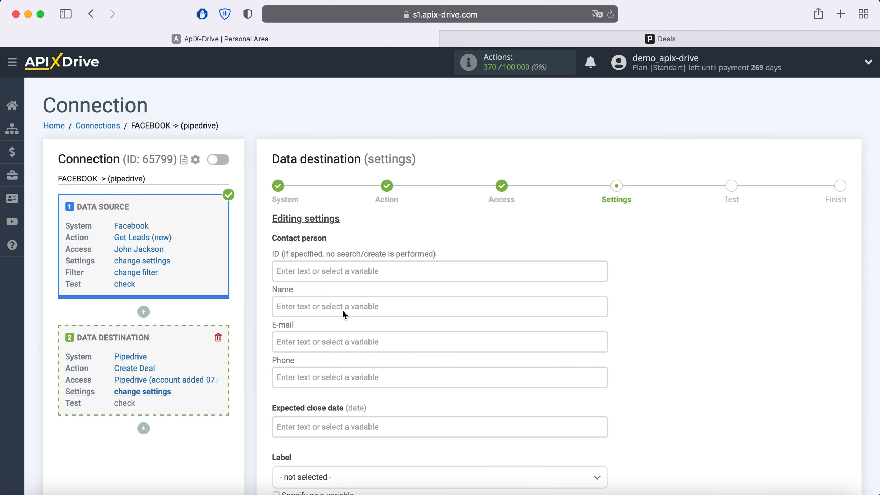
Map the contact person's name, e-mail and phone to the Facebook custom fields full_name, email and phone_number
{"action": "left_click", "coordinate": [343, 312]}
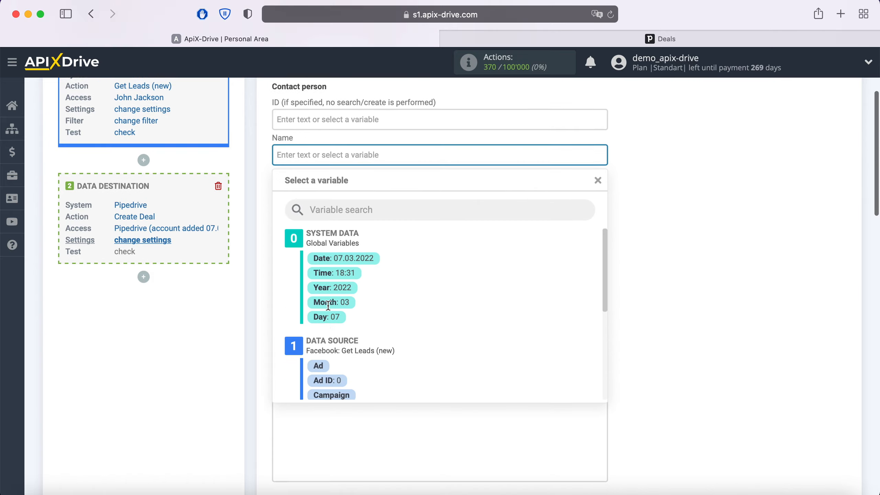
{"action": "scroll", "coordinate": [490, 272], "scroll_direction": "down", "scroll_amount": 3}
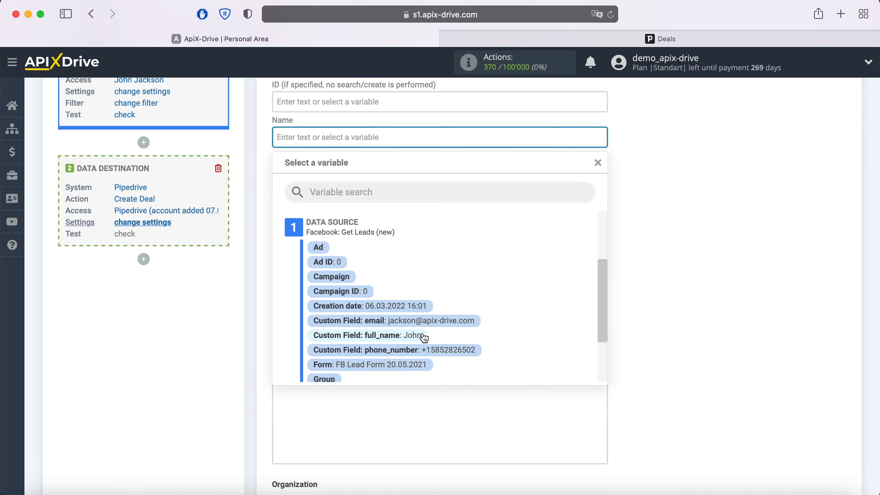
{"action": "left_click", "coordinate": [420, 336]}
{"action": "key", "text": "Tab"}
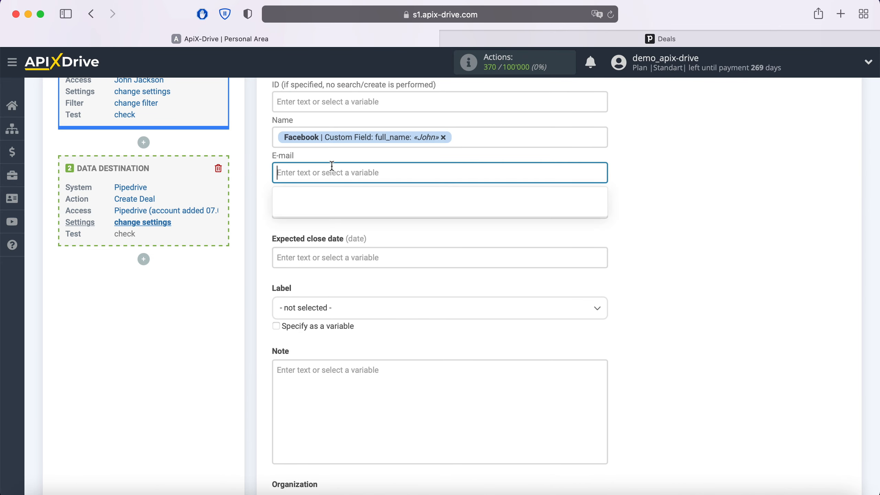
{"action": "scroll", "coordinate": [495, 271], "scroll_direction": "down", "scroll_amount": 3}
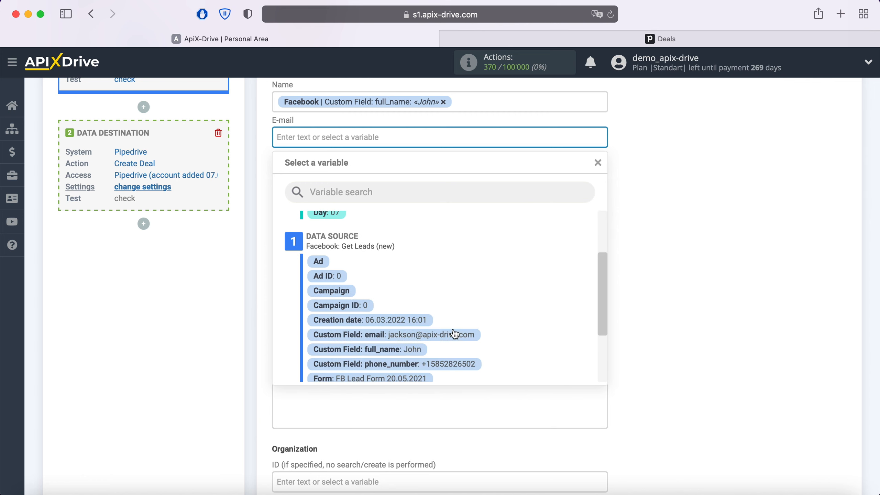
{"action": "left_click", "coordinate": [444, 340]}
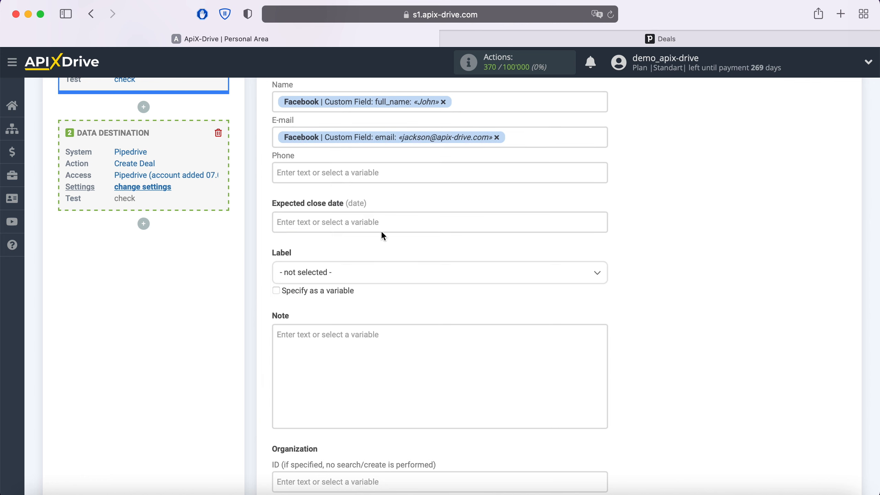
{"action": "left_click", "coordinate": [366, 179]}
{"action": "scroll", "coordinate": [502, 308], "scroll_direction": "down", "scroll_amount": 5}
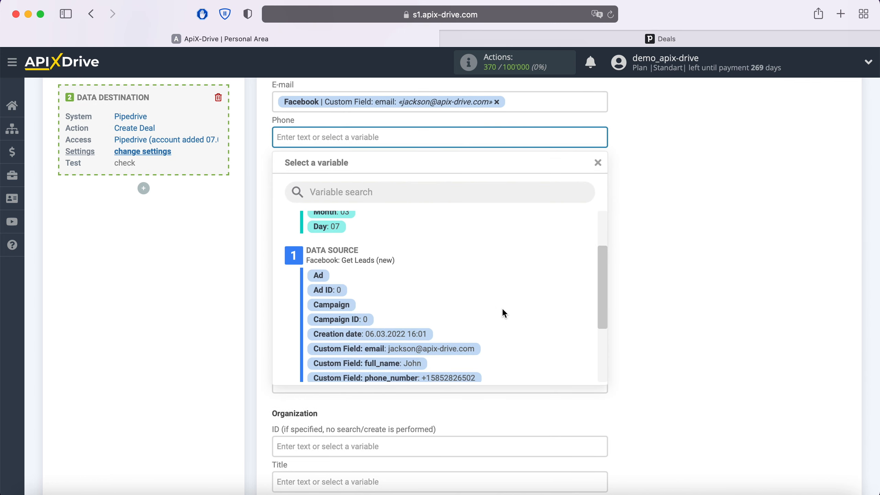
{"action": "left_click", "coordinate": [480, 340]}
Add the Facebook Form variable to the deal's note and label it "Form"
{"action": "left_click", "coordinate": [368, 187]}
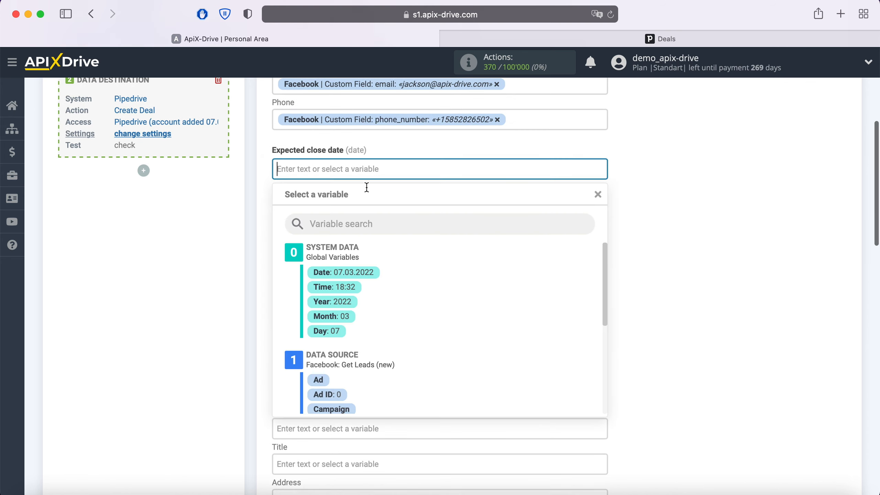
{"action": "left_click", "coordinate": [364, 240]}
{"action": "left_click", "coordinate": [357, 249]}
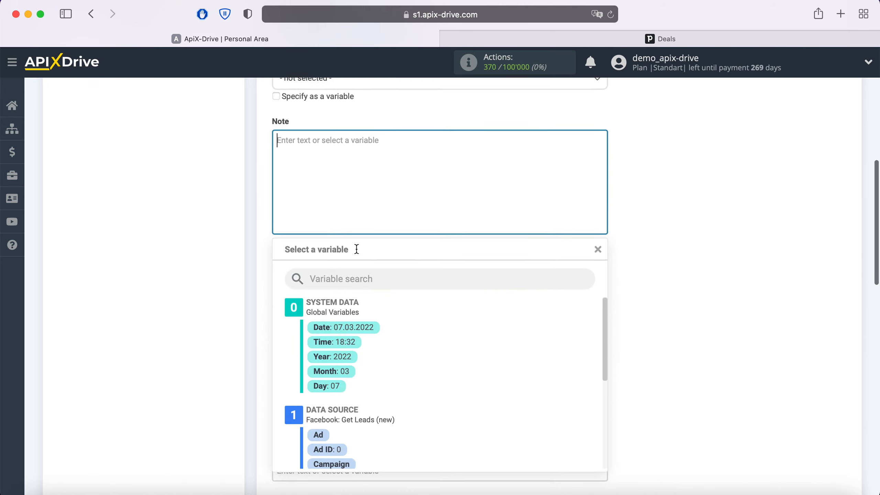
{"action": "scroll", "coordinate": [505, 336], "scroll_direction": "down", "scroll_amount": 5}
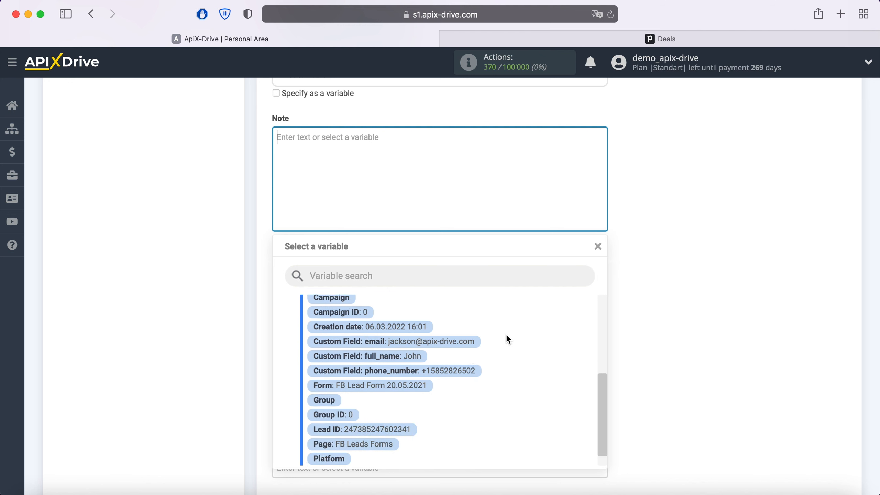
{"action": "left_click", "coordinate": [409, 385]}
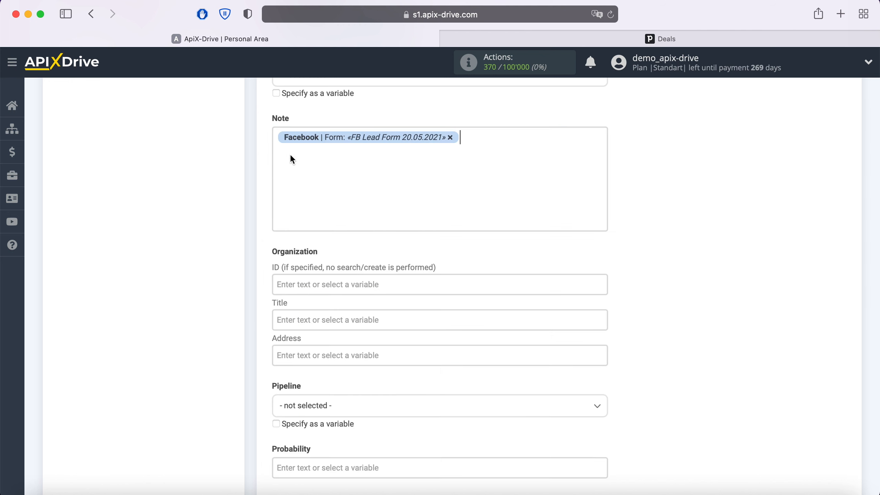
{"action": "left_click", "coordinate": [277, 139]}
{"action": "type", "text": "Form"}
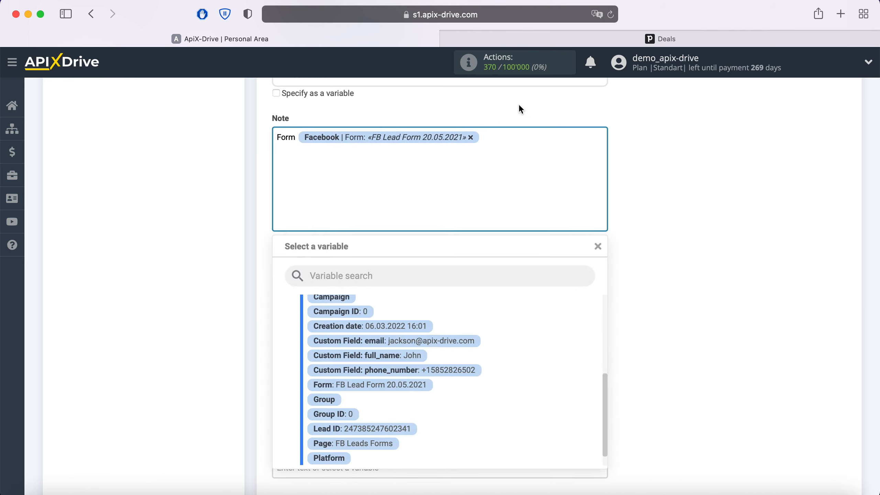
Add a second line to the note with the label "Page" followed by the Facebook Page variable
{"action": "left_click", "coordinate": [519, 131]}
{"action": "key", "text": "Return"}
{"action": "type", "text": "Page"}
{"action": "left_click", "coordinate": [380, 444]}
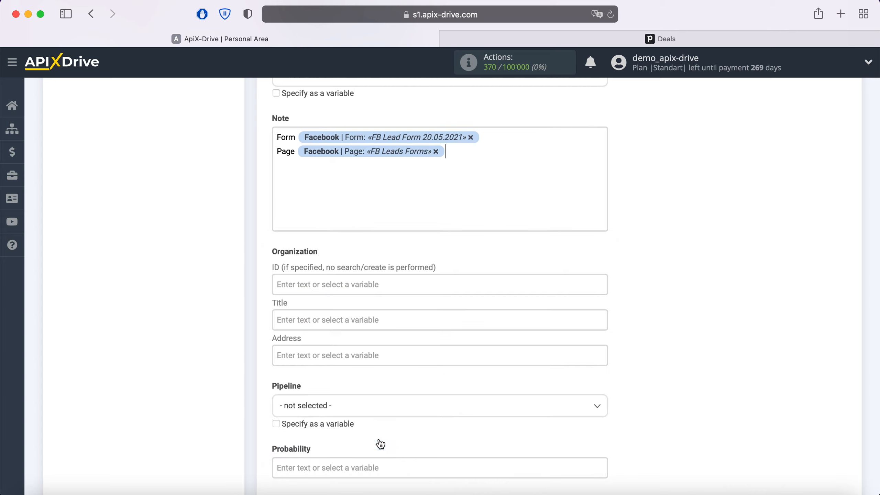
Map the organization's title to the Facebook Form variable and its address to the Facebook Page variable
{"action": "left_click", "coordinate": [337, 319]}
{"action": "scroll", "coordinate": [364, 316], "scroll_direction": "down", "scroll_amount": 5}
{"action": "scroll", "coordinate": [449, 293], "scroll_direction": "down", "scroll_amount": 5}
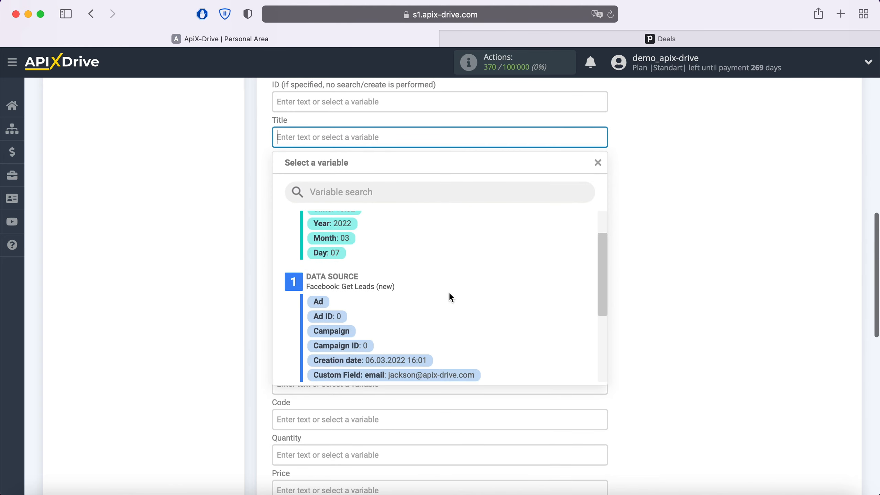
{"action": "left_click", "coordinate": [384, 346]}
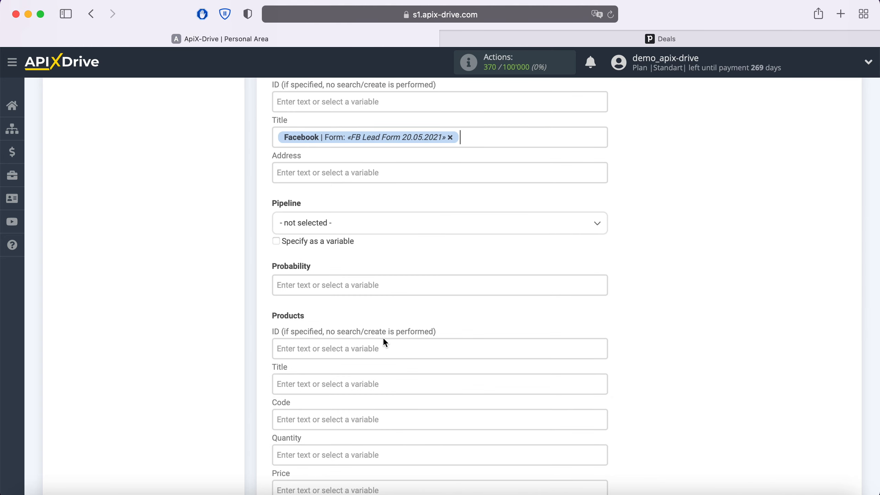
{"action": "left_click", "coordinate": [323, 177]}
{"action": "scroll", "coordinate": [469, 261], "scroll_direction": "down", "scroll_amount": 10}
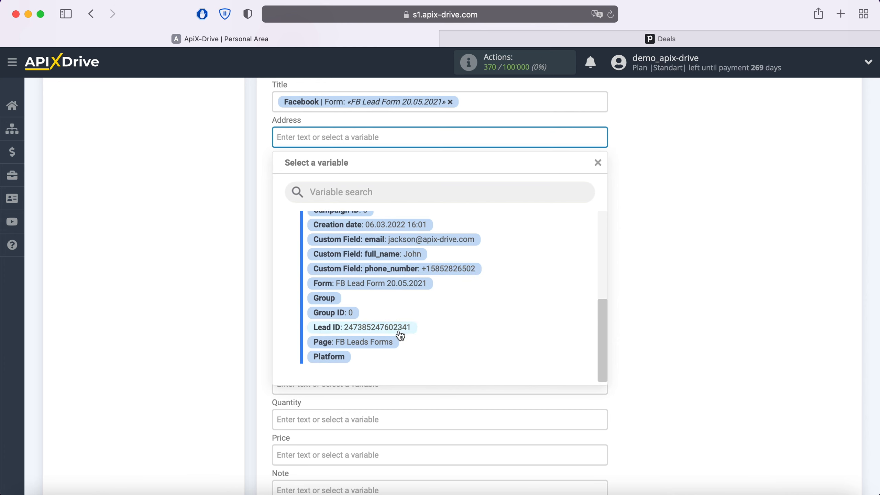
{"action": "left_click", "coordinate": [390, 342]}
Set the deal's pipeline to Pipeline and its probability to 50
{"action": "left_click", "coordinate": [371, 195]}
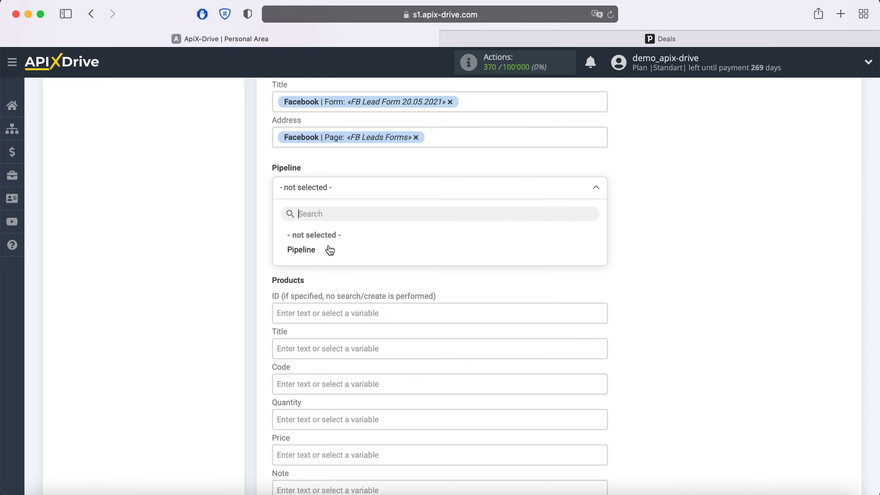
{"action": "left_click", "coordinate": [329, 250]}
{"action": "left_click", "coordinate": [310, 250]}
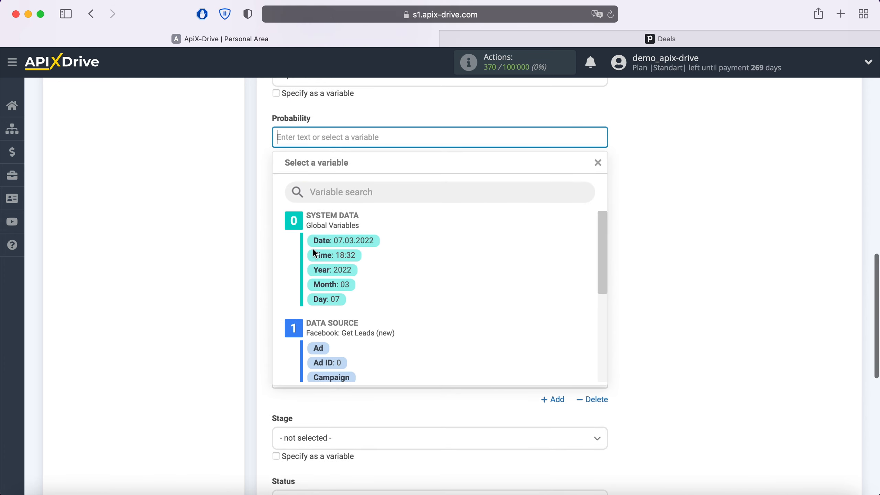
{"action": "type", "text": "50"}
{"action": "left_click", "coordinate": [252, 245]}
Map the product's title to the Facebook Form variable
{"action": "left_click", "coordinate": [304, 240]}
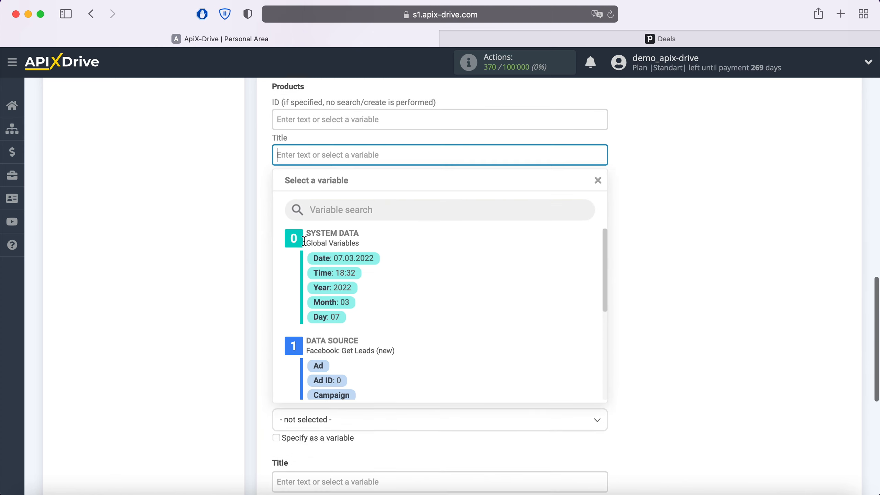
{"action": "scroll", "coordinate": [519, 279], "scroll_direction": "down", "scroll_amount": 8}
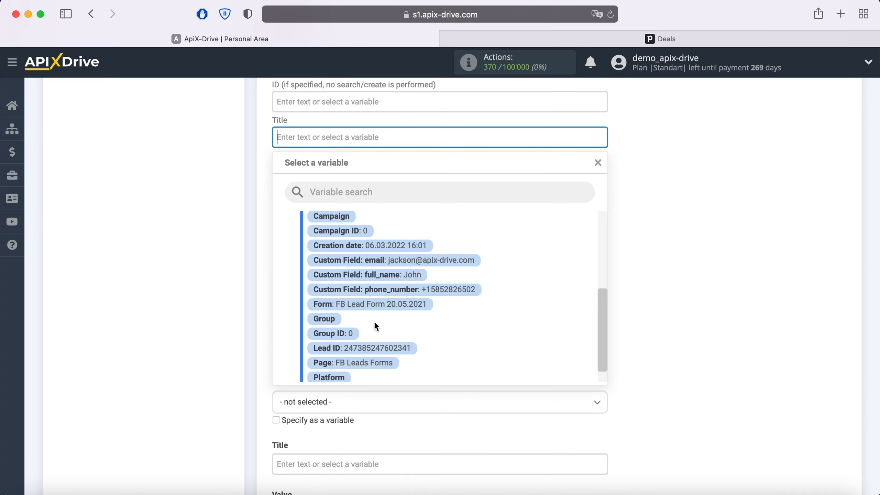
{"action": "left_click", "coordinate": [374, 306]}
Set the product's quantity to 1 and its price to 100
{"action": "left_click", "coordinate": [330, 208]}
{"action": "type", "text": "1"}
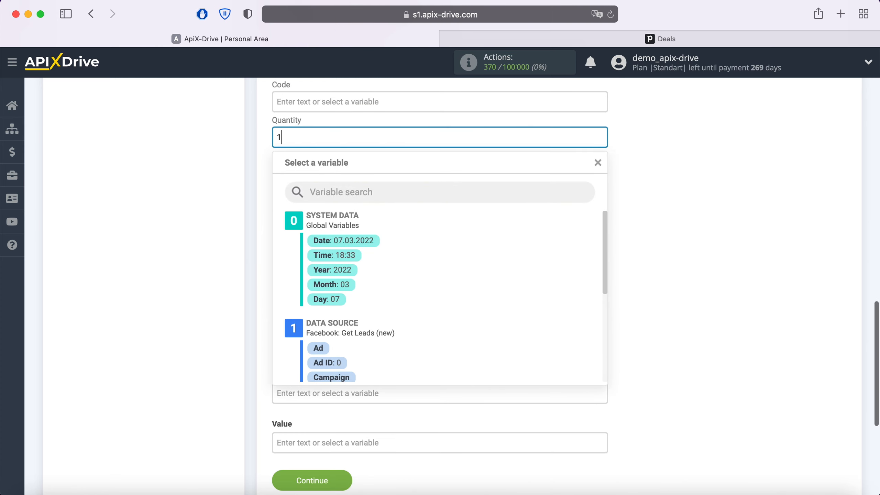
{"action": "left_click", "coordinate": [261, 209]}
{"action": "left_click", "coordinate": [297, 179]}
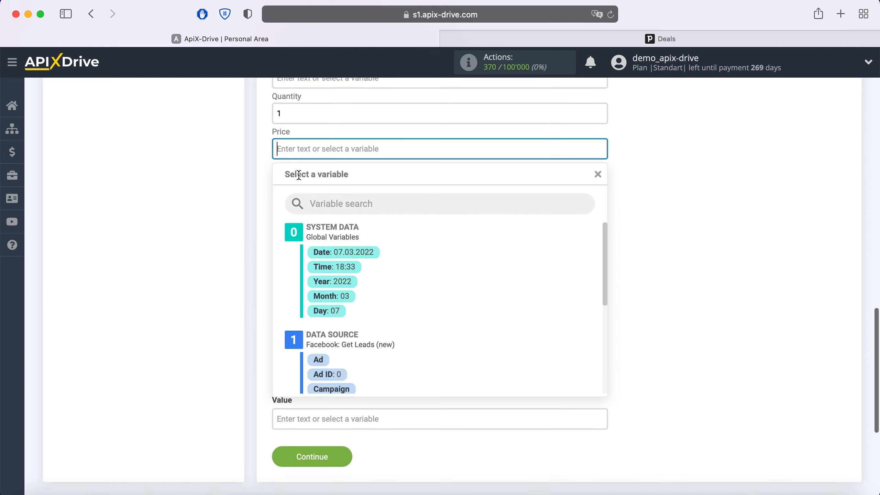
{"action": "type", "text": "100"}
{"action": "left_click", "coordinate": [719, 204]}
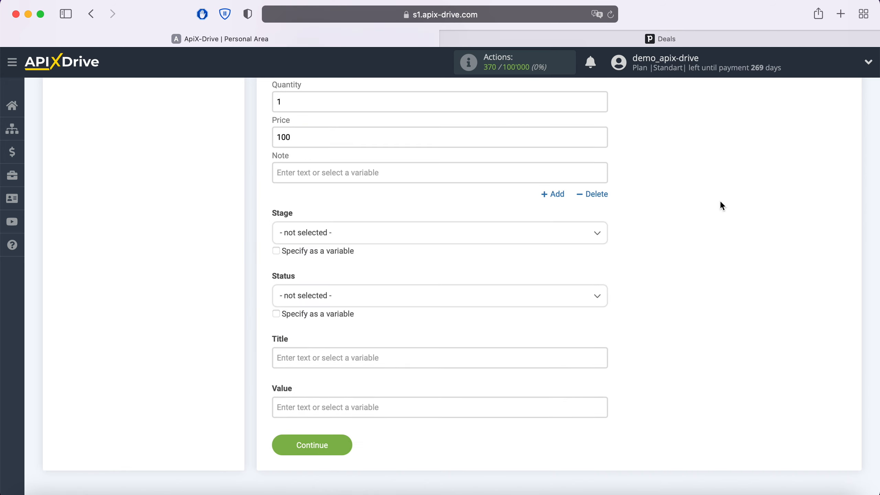
Set the deal's stage to New and its status to Open
{"action": "left_click", "coordinate": [362, 234]}
{"action": "left_click", "coordinate": [304, 299]}
{"action": "left_click", "coordinate": [320, 297]}
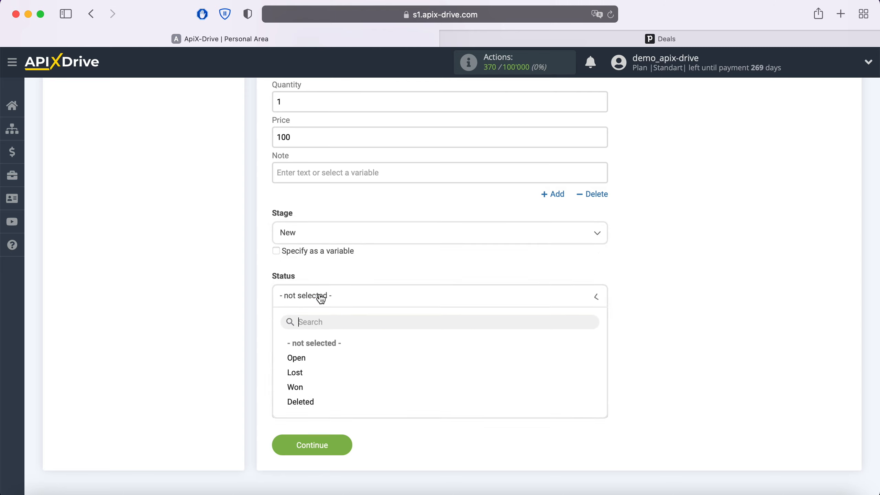
{"action": "left_click", "coordinate": [302, 359]}
Map the deal's own title to the Facebook Form variable and set the deal's value to 100
{"action": "left_click", "coordinate": [305, 362]}
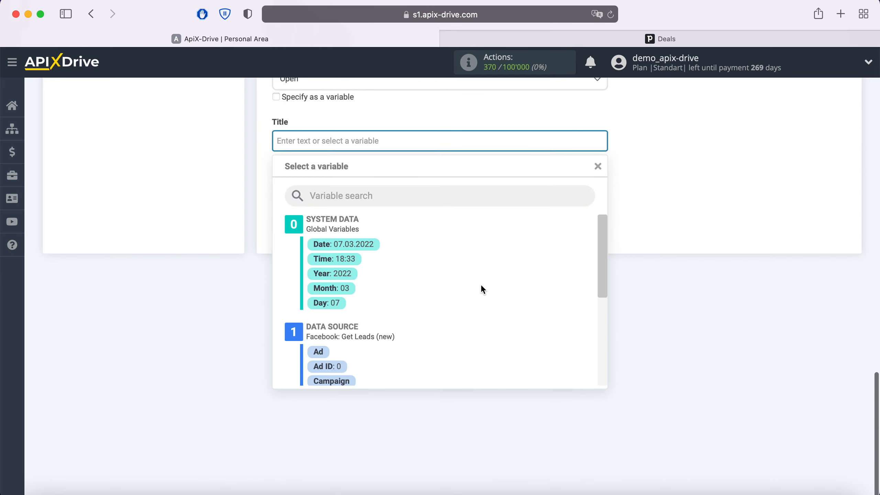
{"action": "scroll", "coordinate": [481, 285], "scroll_direction": "down", "scroll_amount": 5}
{"action": "left_click", "coordinate": [390, 328]}
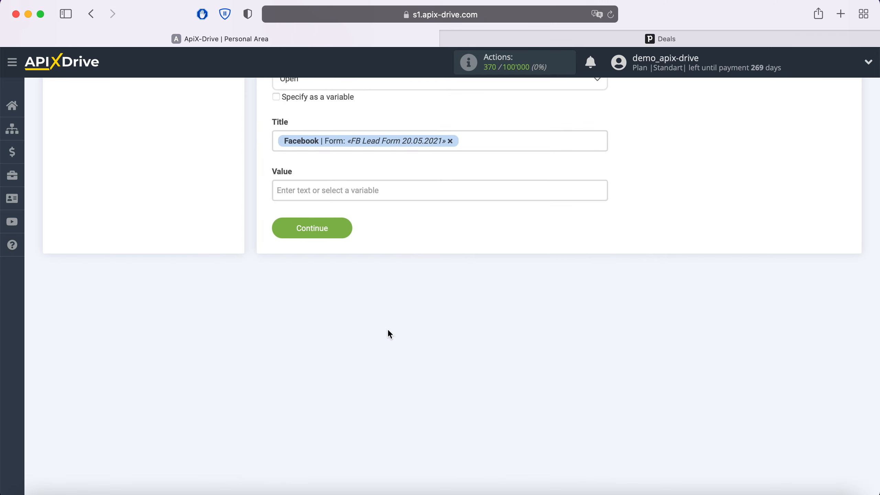
{"action": "left_click", "coordinate": [348, 194]}
{"action": "type", "text": "100"}
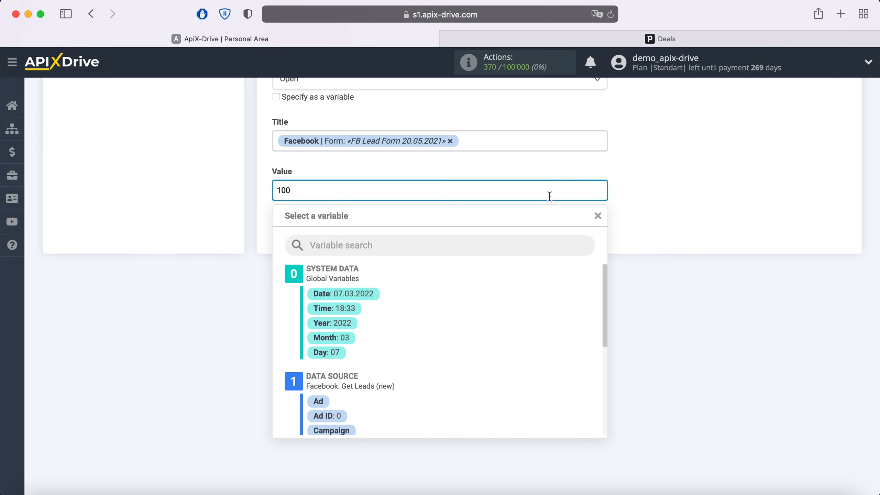
{"action": "left_click", "coordinate": [668, 195]}
Save the deal's field settings and send the test data to Pipedrive
{"action": "left_click", "coordinate": [347, 228]}
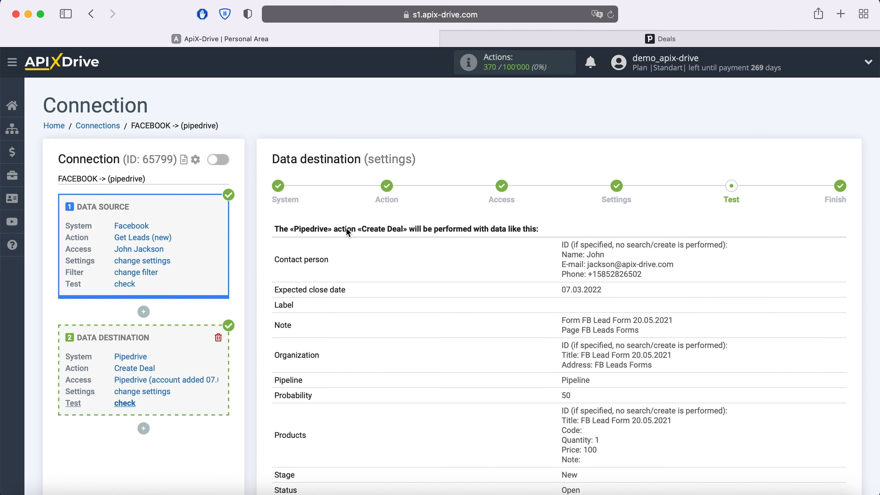
{"action": "scroll", "coordinate": [348, 230], "scroll_direction": "down", "scroll_amount": 5}
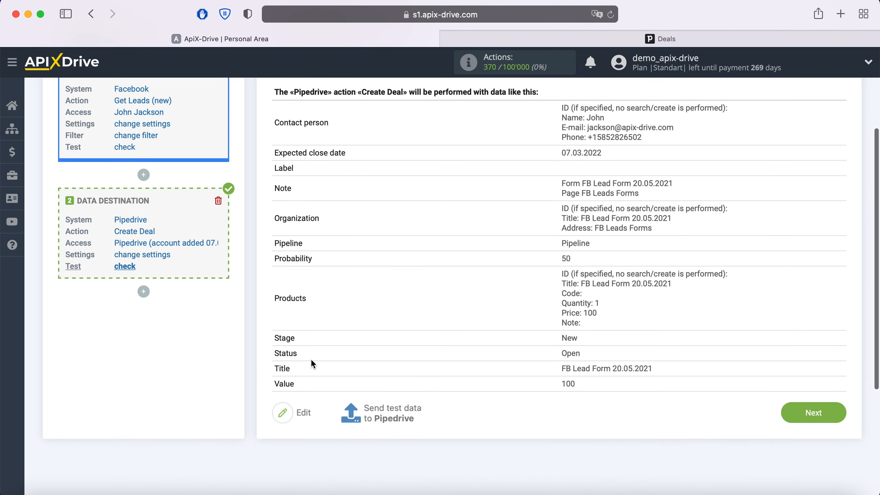
{"action": "left_click", "coordinate": [385, 415]}
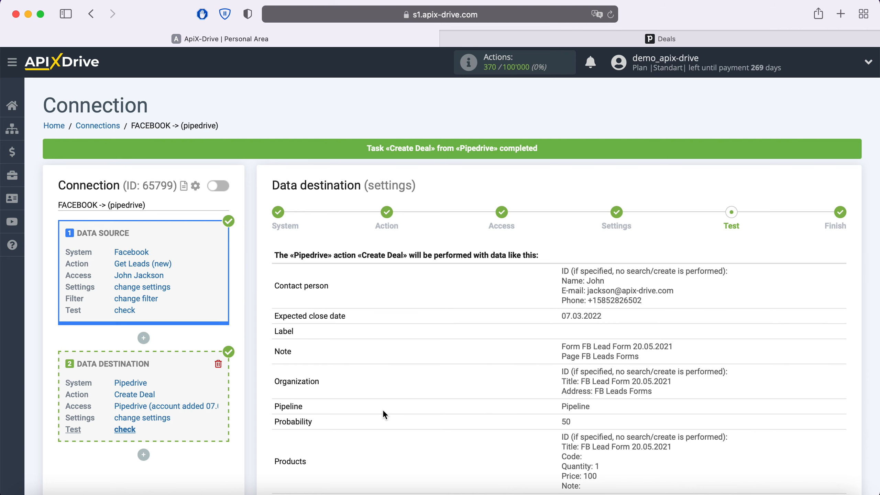
Switch to Pipedrive, open the test deal and check its note, organization and contact person details
{"action": "left_click", "coordinate": [641, 39]}
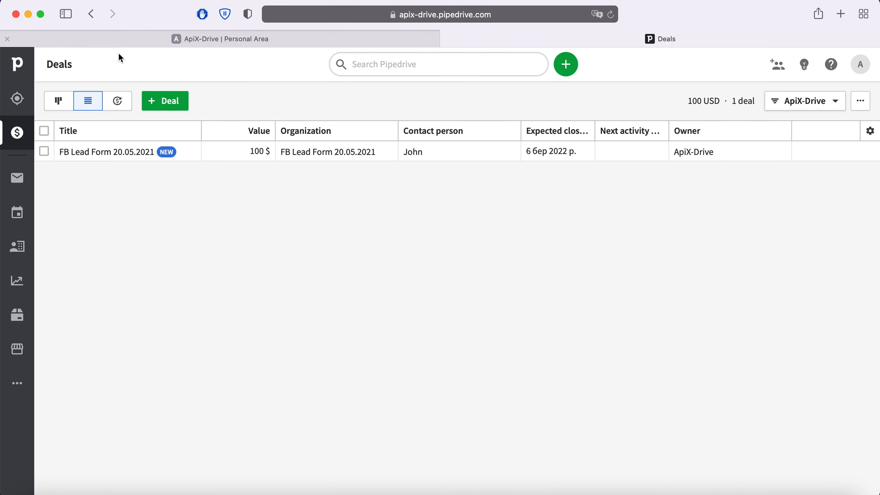
{"action": "left_click", "coordinate": [102, 150]}
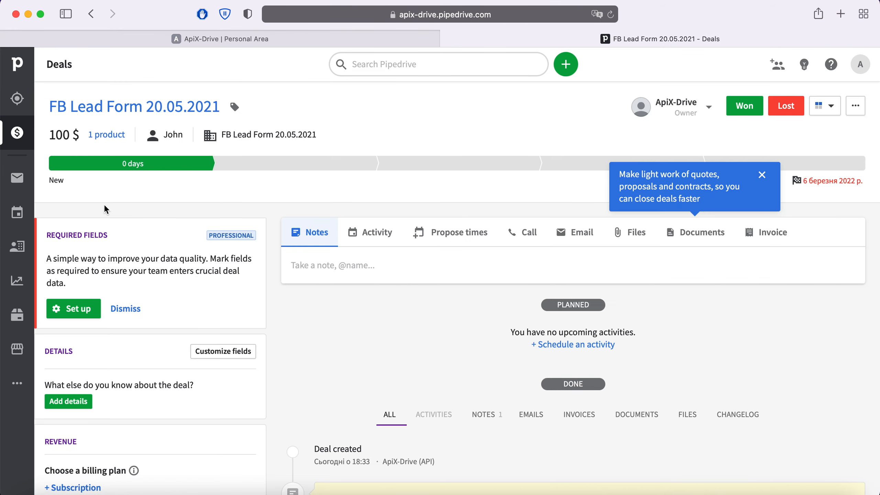
{"action": "scroll", "coordinate": [393, 323], "scroll_direction": "down", "scroll_amount": 5}
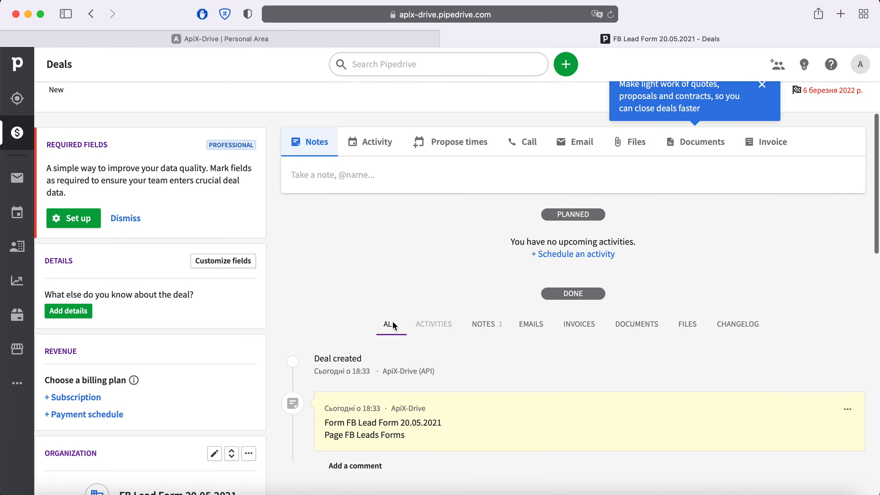
{"action": "scroll", "coordinate": [394, 323], "scroll_direction": "down", "scroll_amount": 5}
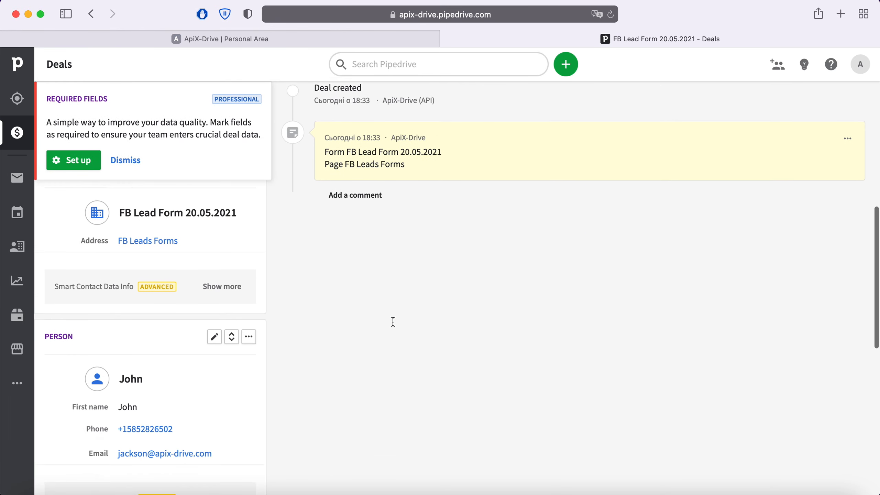
{"action": "scroll", "coordinate": [393, 321], "scroll_direction": "down", "scroll_amount": 5}
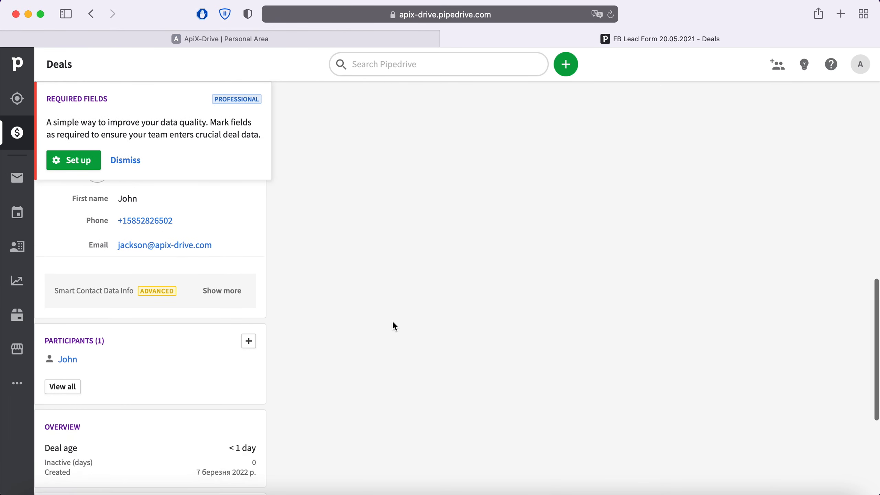
{"action": "scroll", "coordinate": [394, 323], "scroll_direction": "down", "scroll_amount": 4}
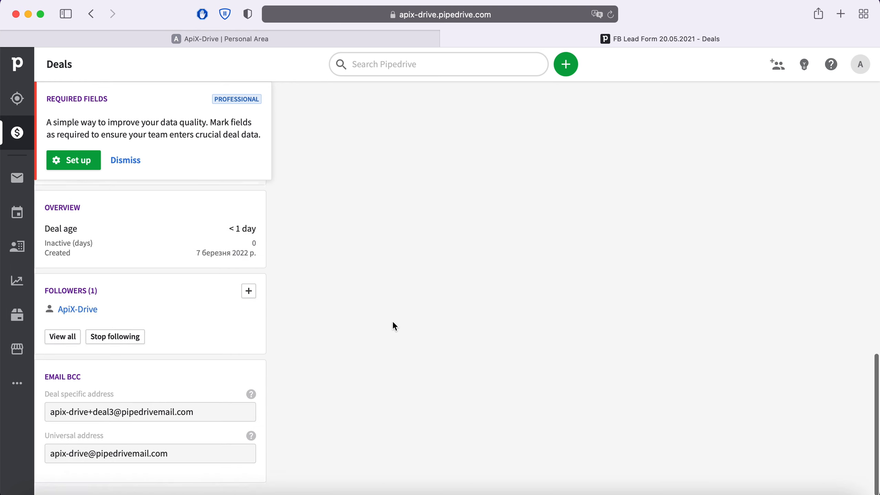
{"action": "scroll", "coordinate": [394, 323], "scroll_direction": "up", "scroll_amount": 7}
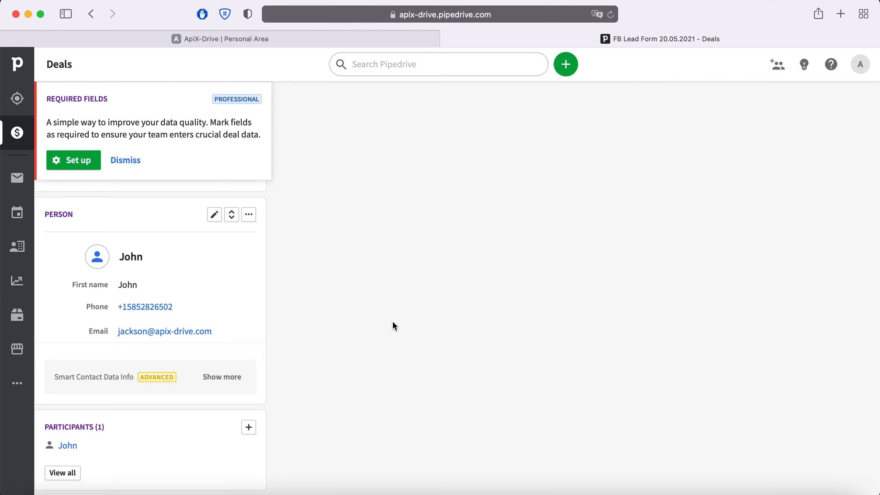
Return to ApiX-Drive, finish the data destination setup and enable auto-update for the connection
{"action": "left_click", "coordinate": [266, 39]}
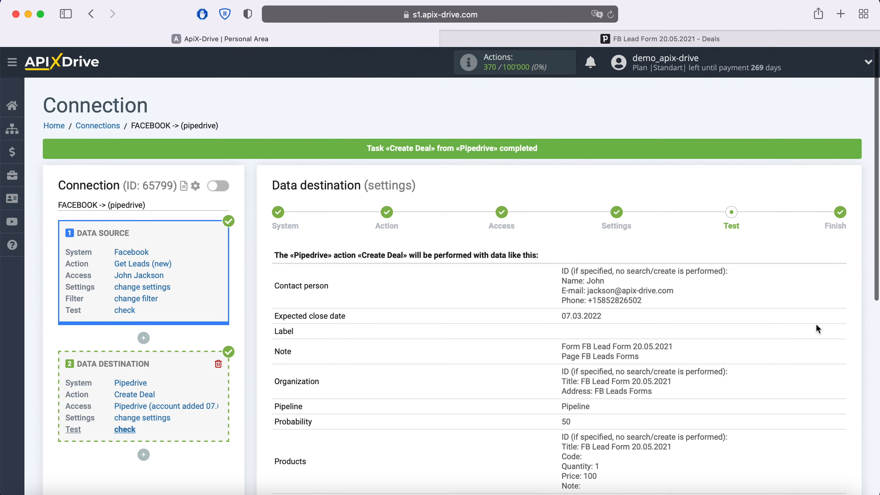
{"action": "scroll", "coordinate": [817, 328], "scroll_direction": "down", "scroll_amount": 3}
{"action": "left_click", "coordinate": [839, 343]}
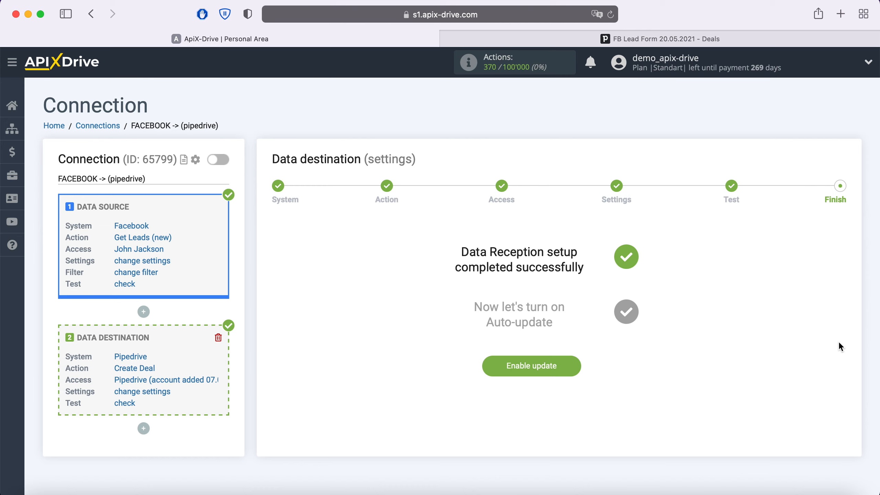
{"action": "left_click", "coordinate": [574, 365]}
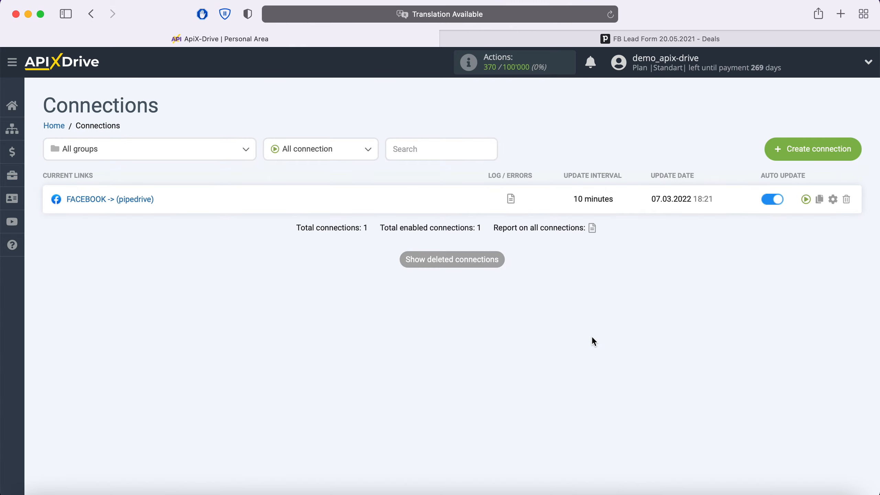
Set the update interval of the FACEBOOK -> (pipedrive) connection to 5 minutes and save the connection setup
{"action": "left_click", "coordinate": [834, 200]}
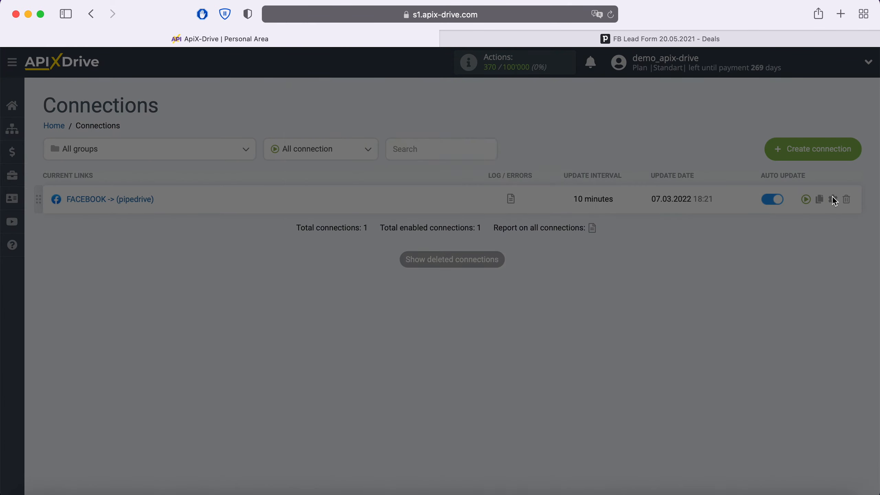
{"action": "left_click", "coordinate": [505, 285]}
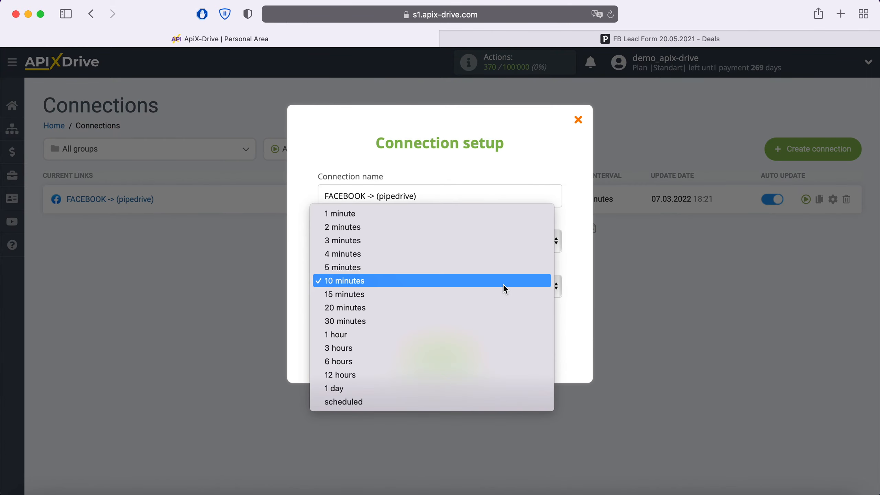
{"action": "left_click", "coordinate": [456, 268]}
{"action": "left_click", "coordinate": [471, 352]}
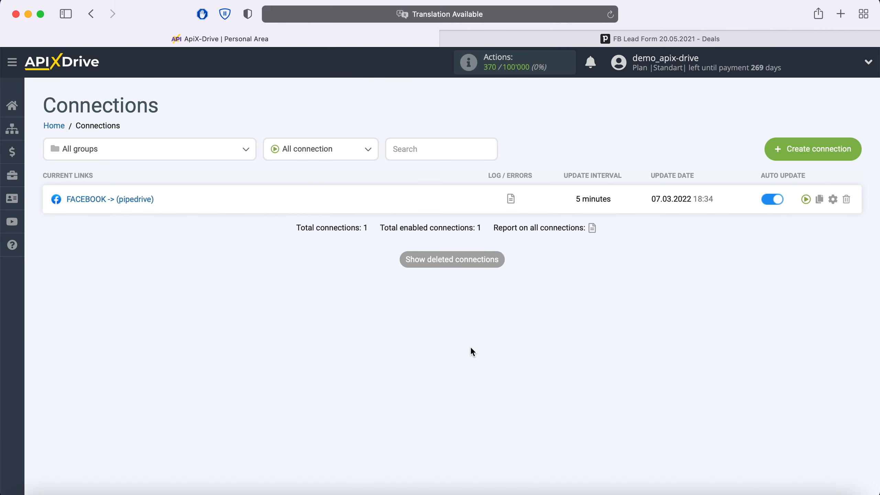